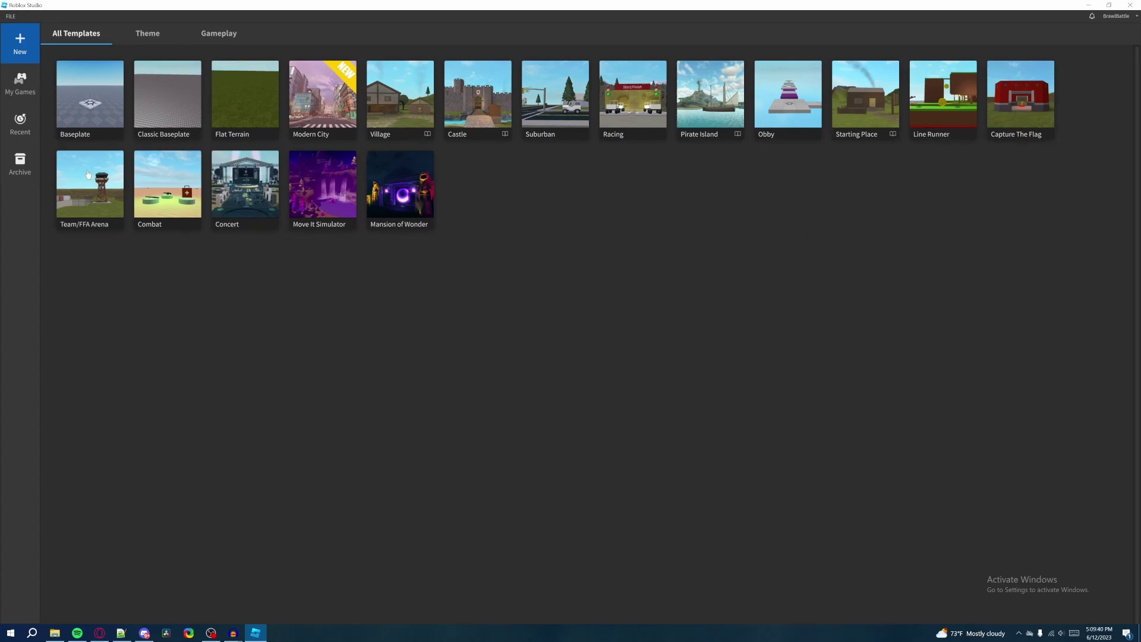
Create a new place from the Baseplate template.
click(93, 108)
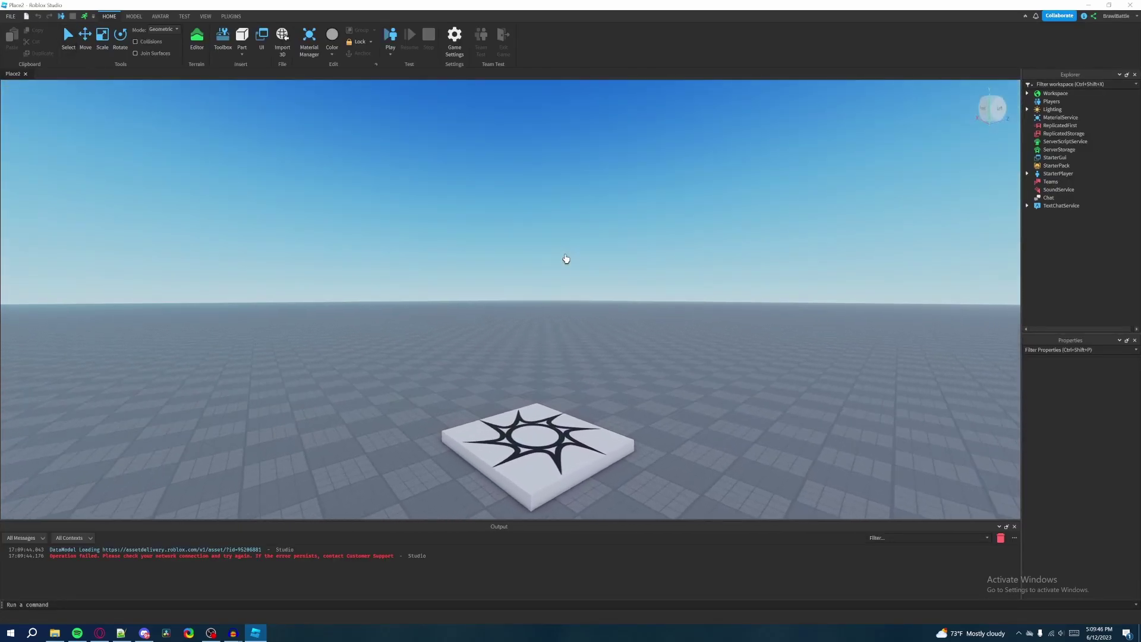
right_drag(565, 259, 566, 258)
right_drag(483, 383, 484, 383)
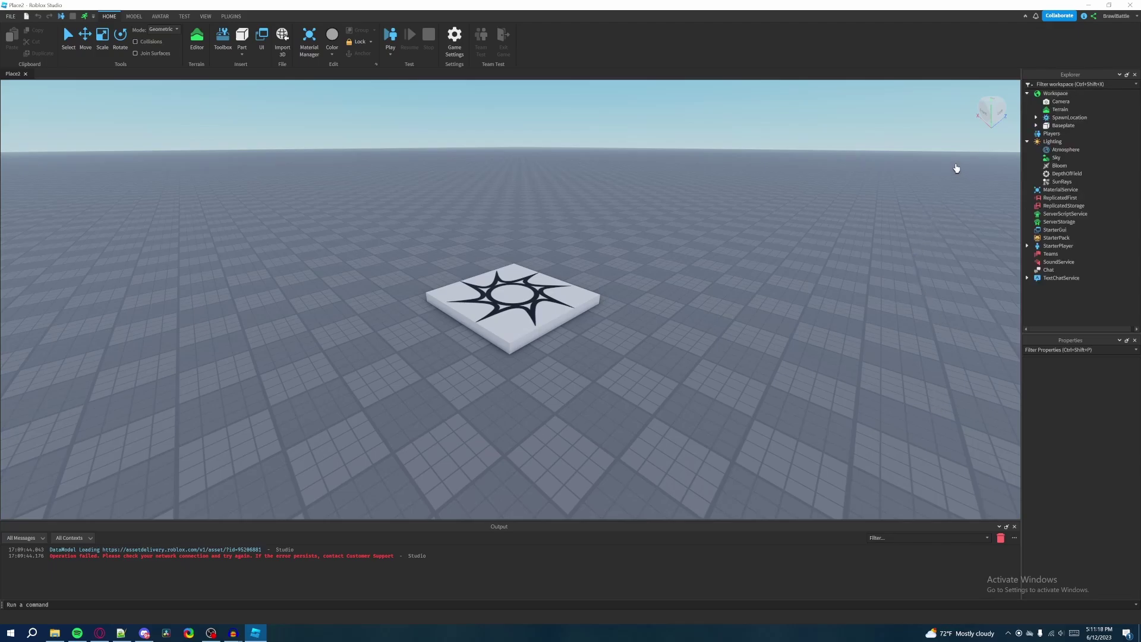
Collapse Lighting in the object hierarchy and expand Workspace down to the children of SpawnLocation and Baseplate.
click(1027, 93)
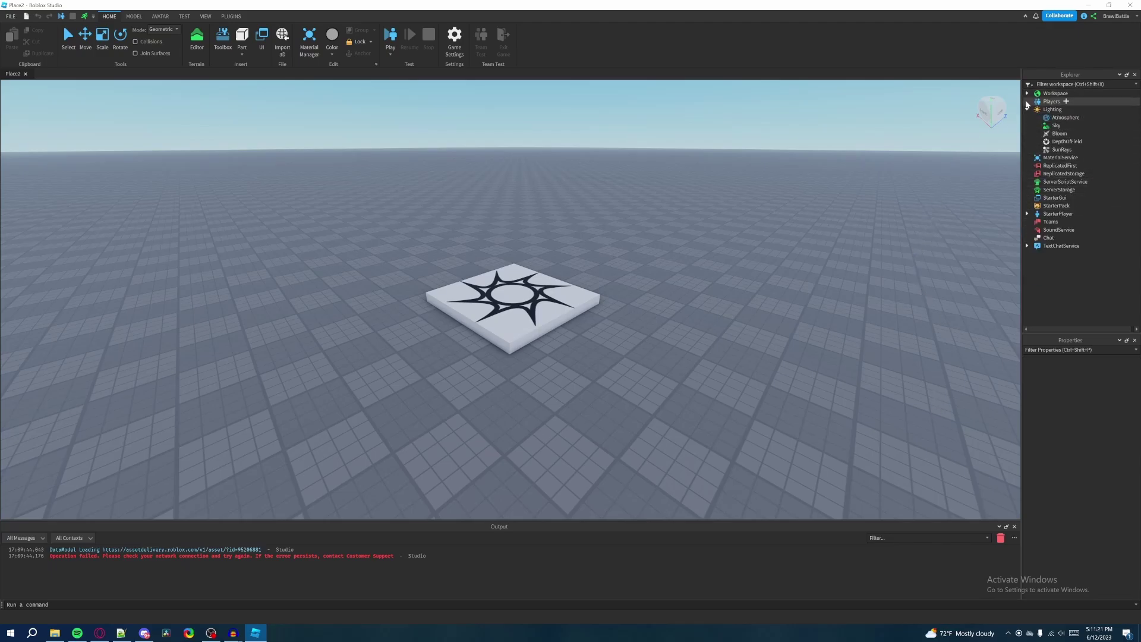
click(1028, 110)
click(1052, 95)
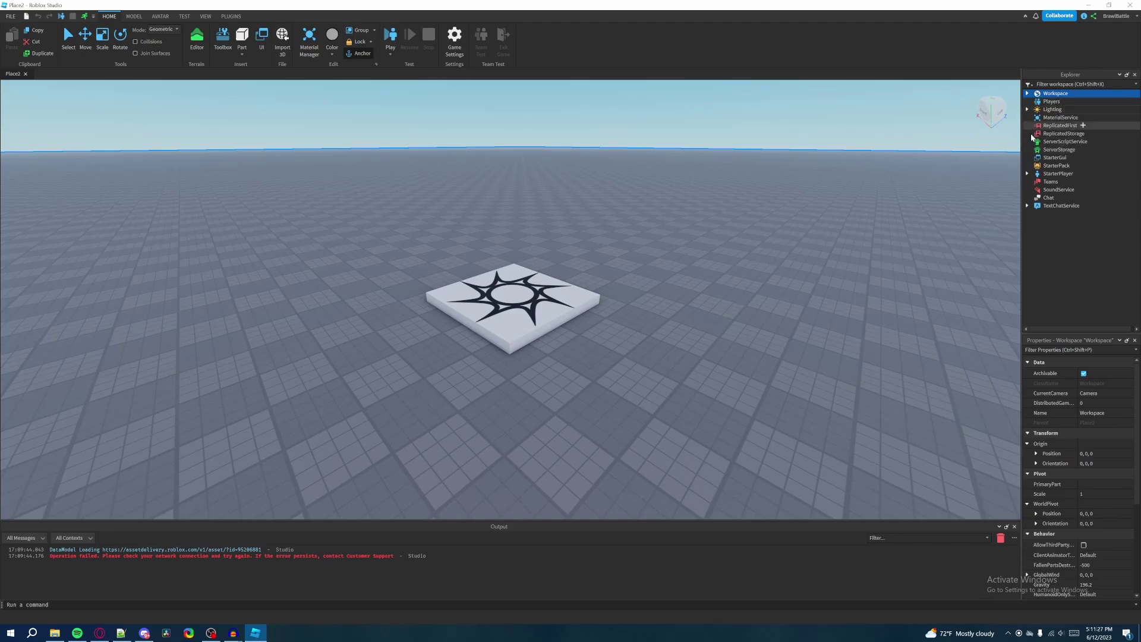
click(1028, 93)
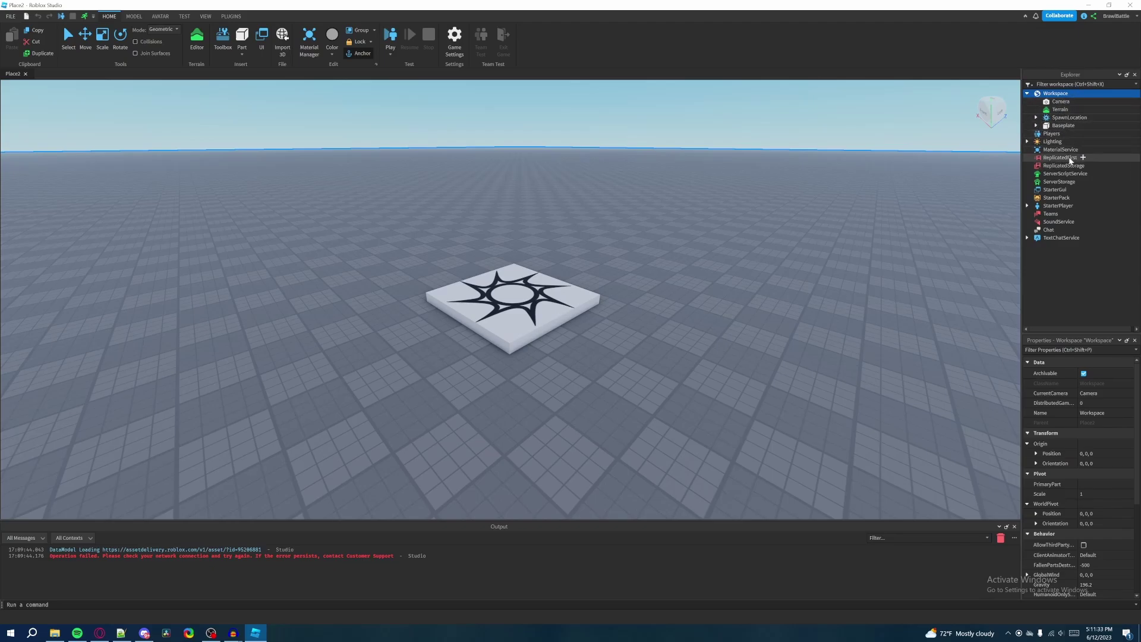
click(1037, 126)
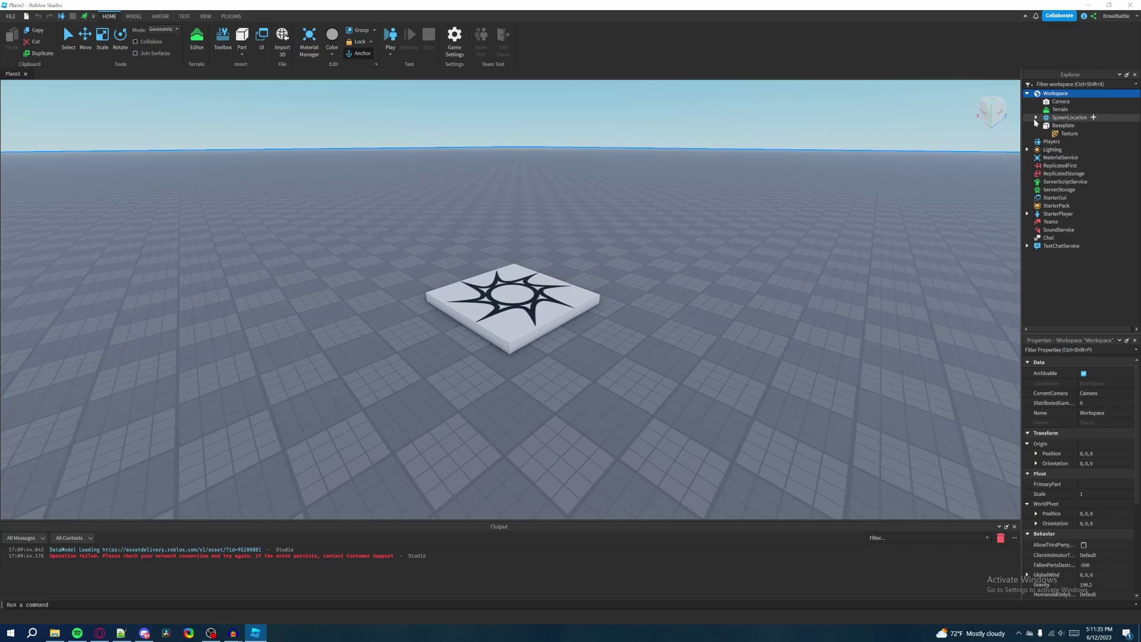
click(1037, 118)
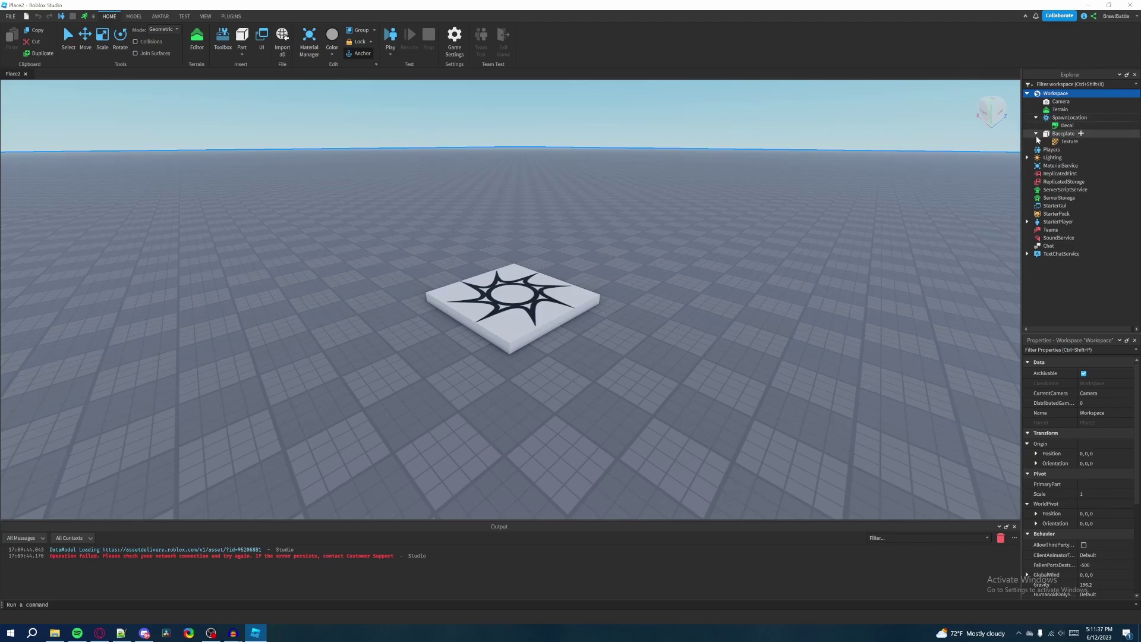
Examine the properties of SpawnLocation and its Decal, and of Baseplate and its Texture.
click(1058, 120)
click(1058, 125)
click(1059, 133)
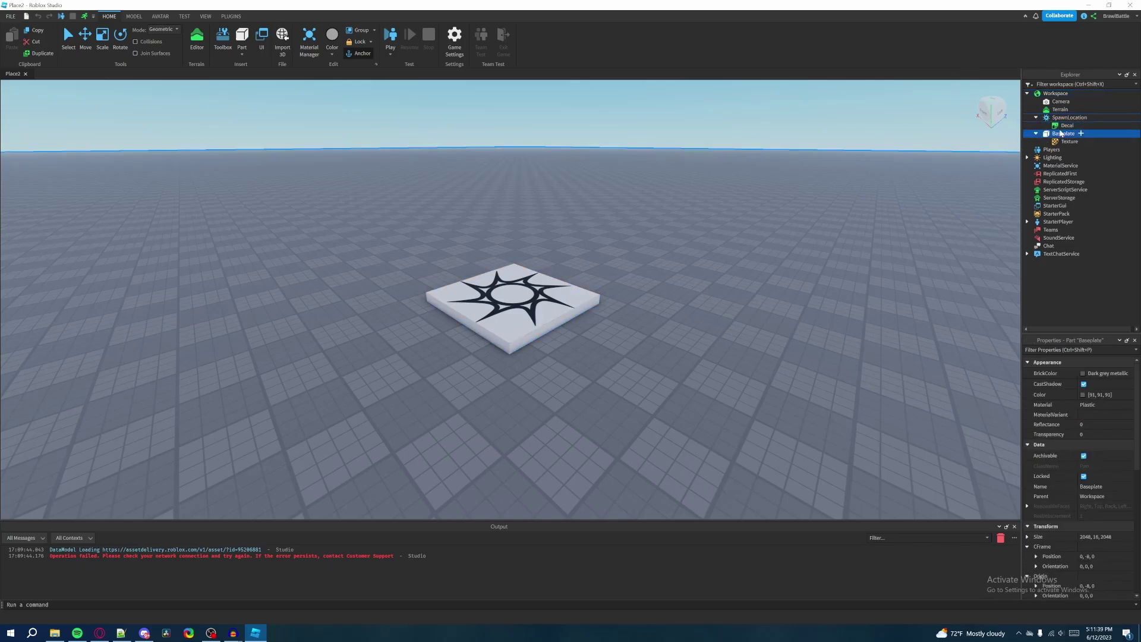
click(1063, 140)
click(1066, 134)
click(1066, 125)
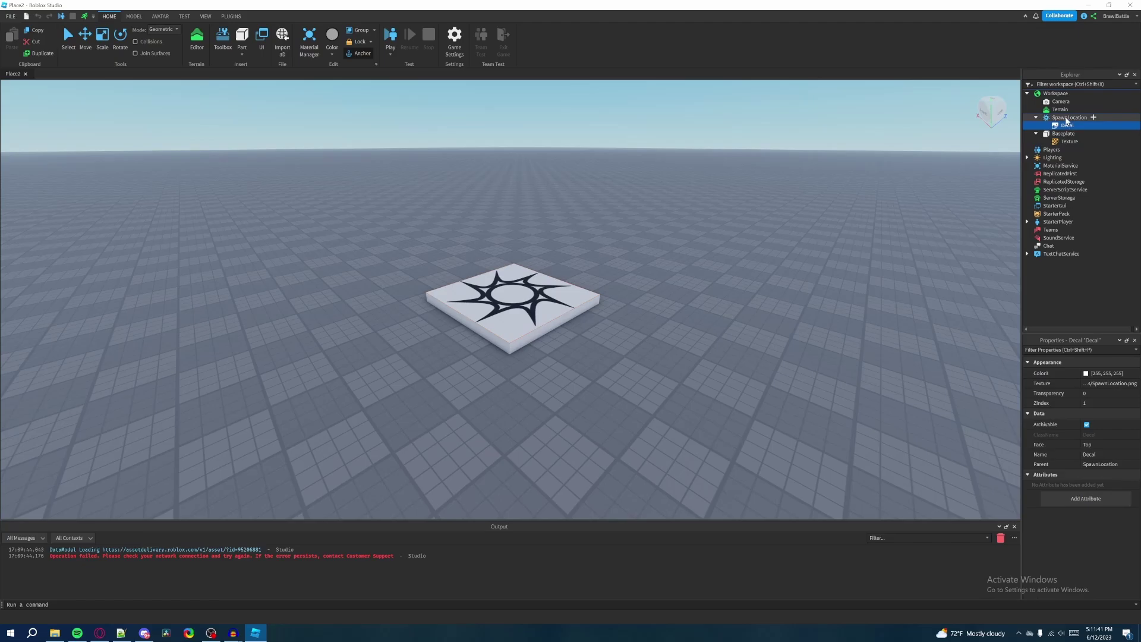
click(1063, 117)
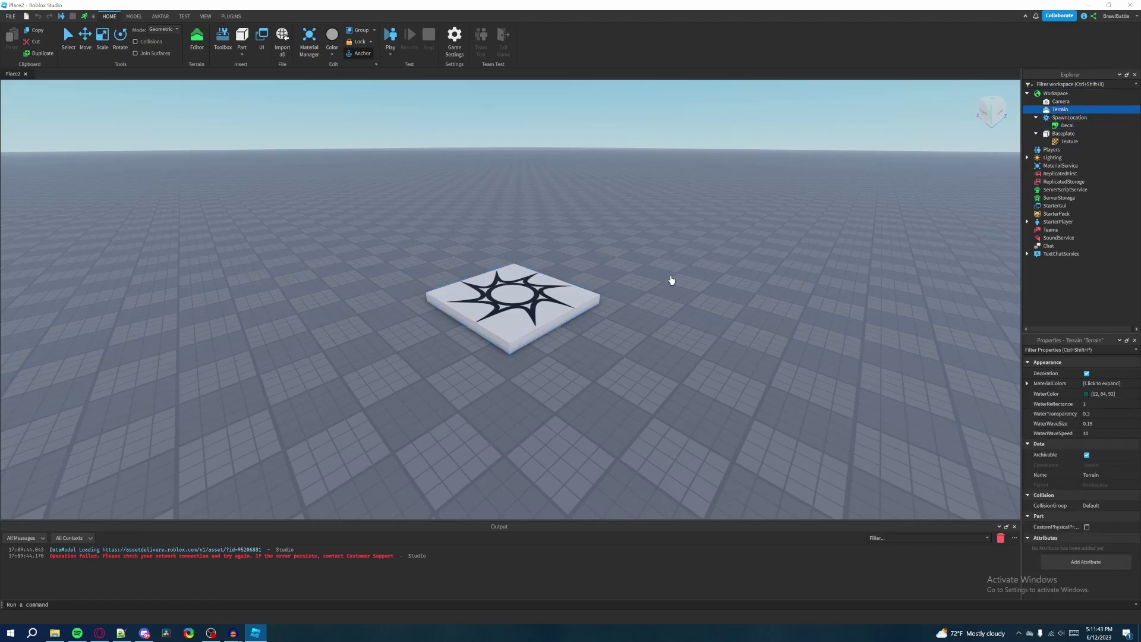
click(1064, 134)
click(1063, 118)
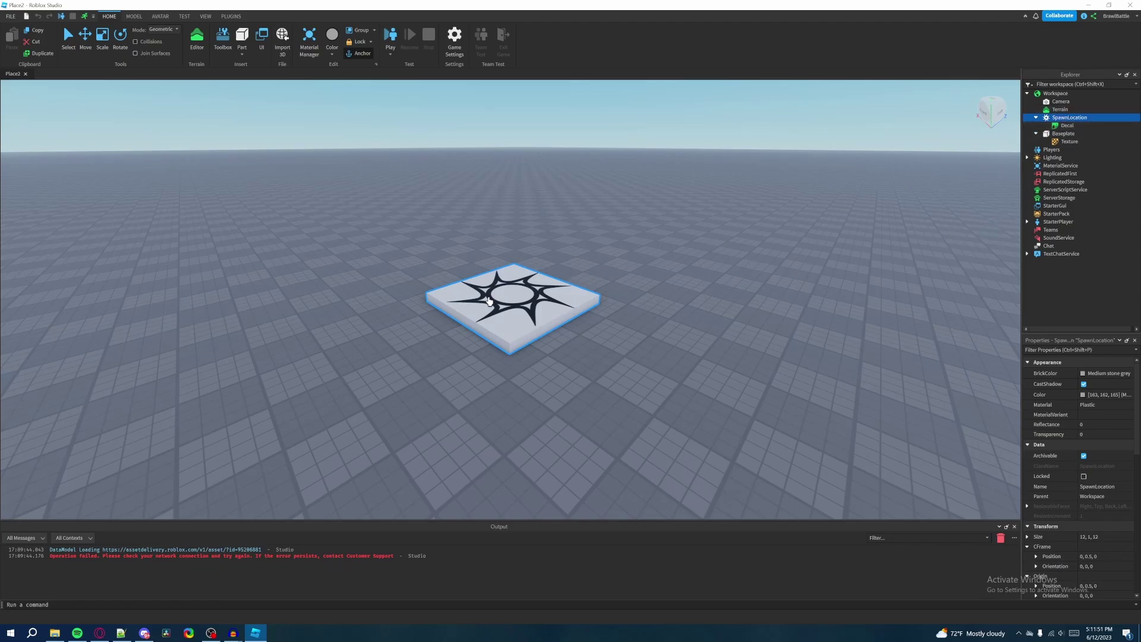
click(1068, 141)
click(1064, 126)
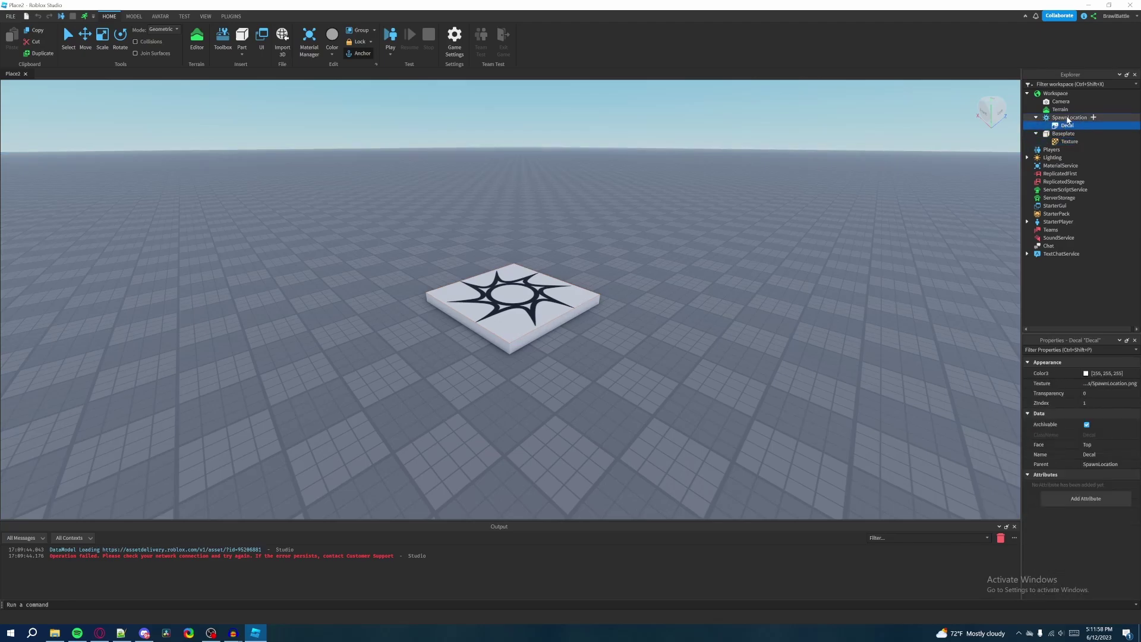
click(1068, 118)
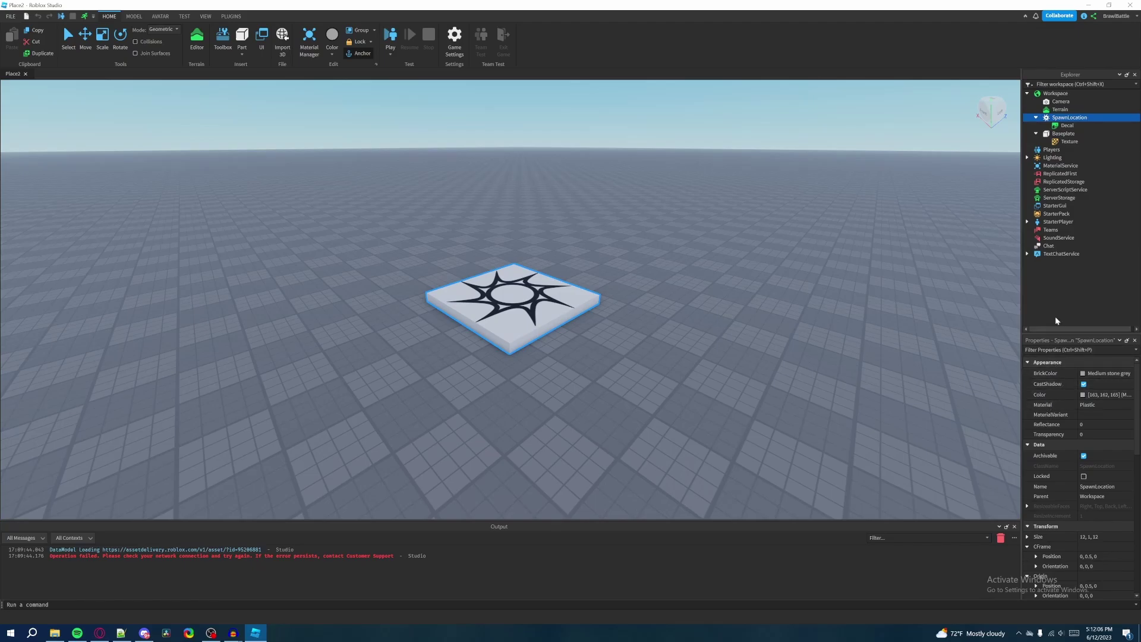
click(1063, 133)
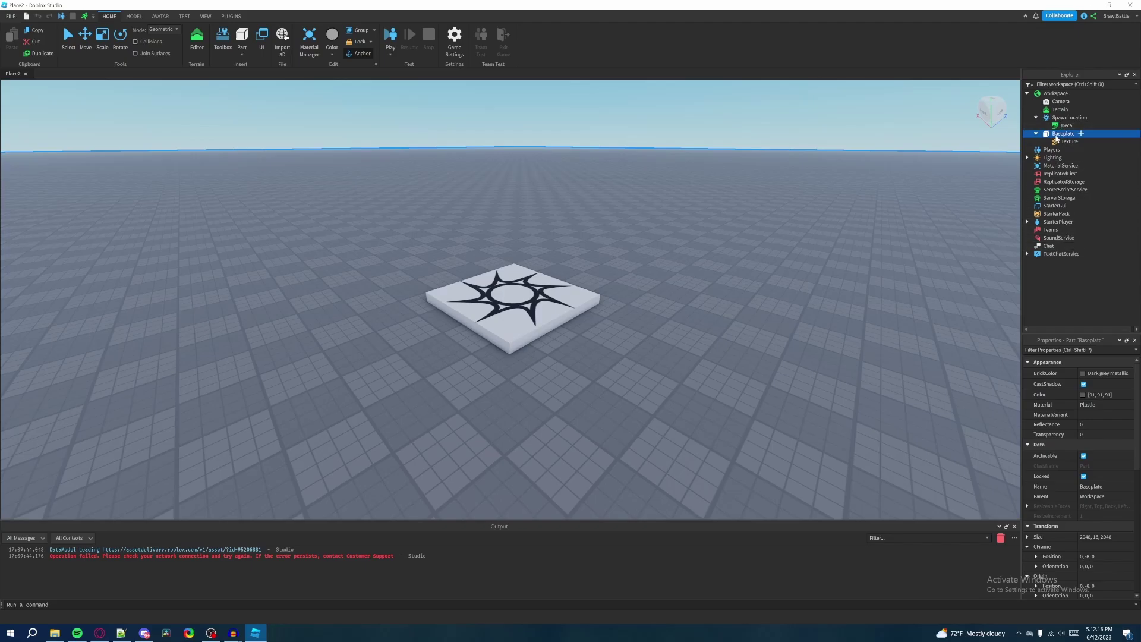
click(1064, 127)
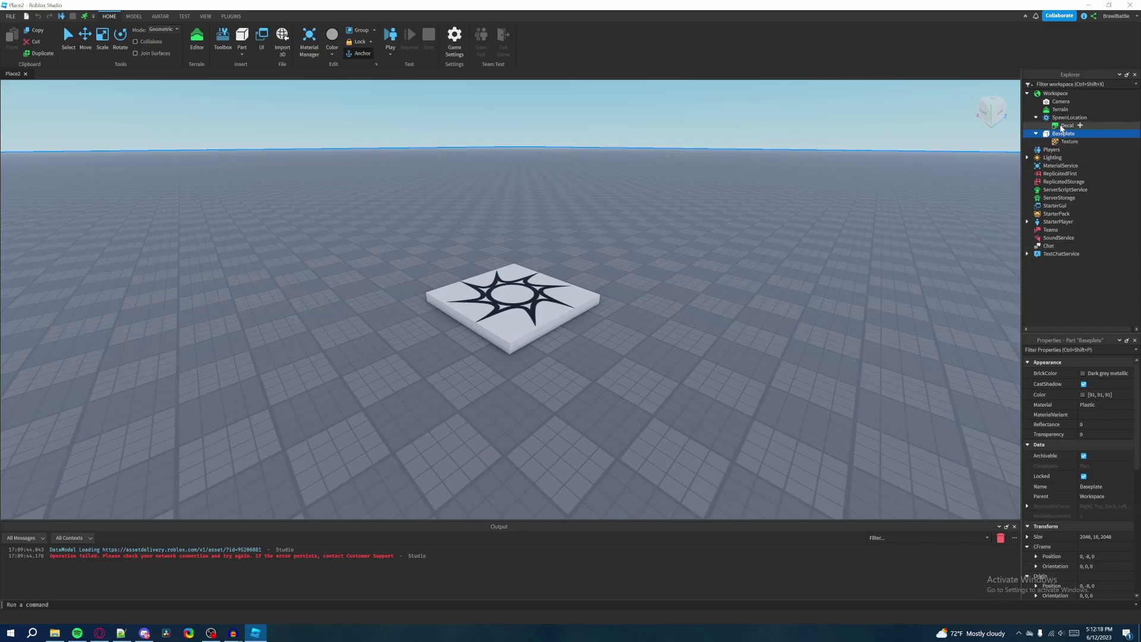
Set the SpawnLocation's BrickColor to White.
click(1067, 118)
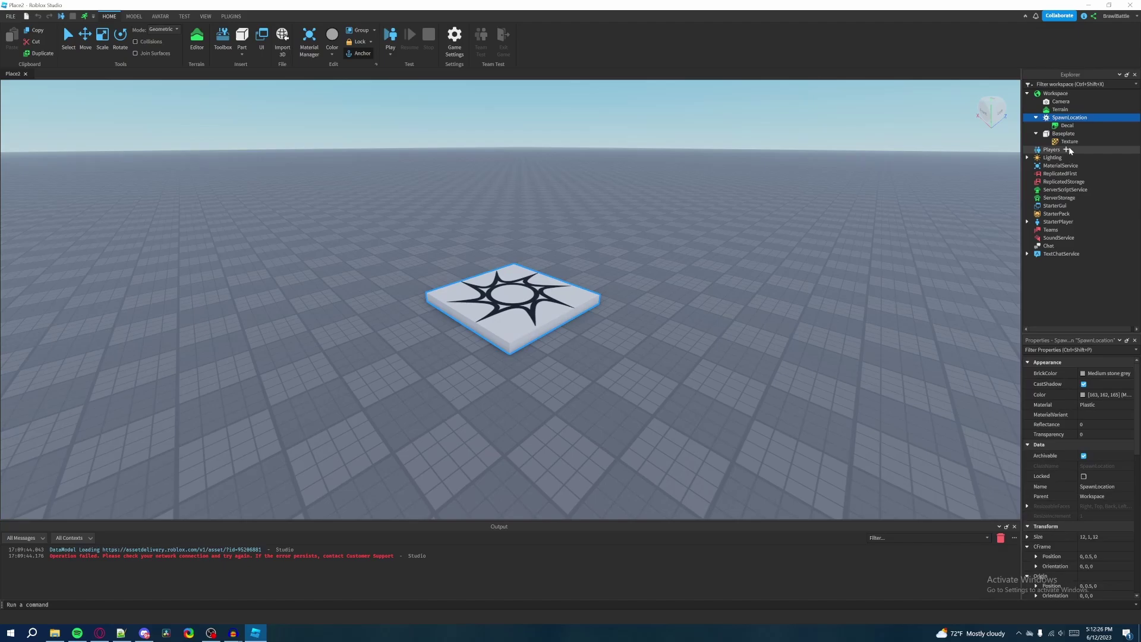
click(1084, 374)
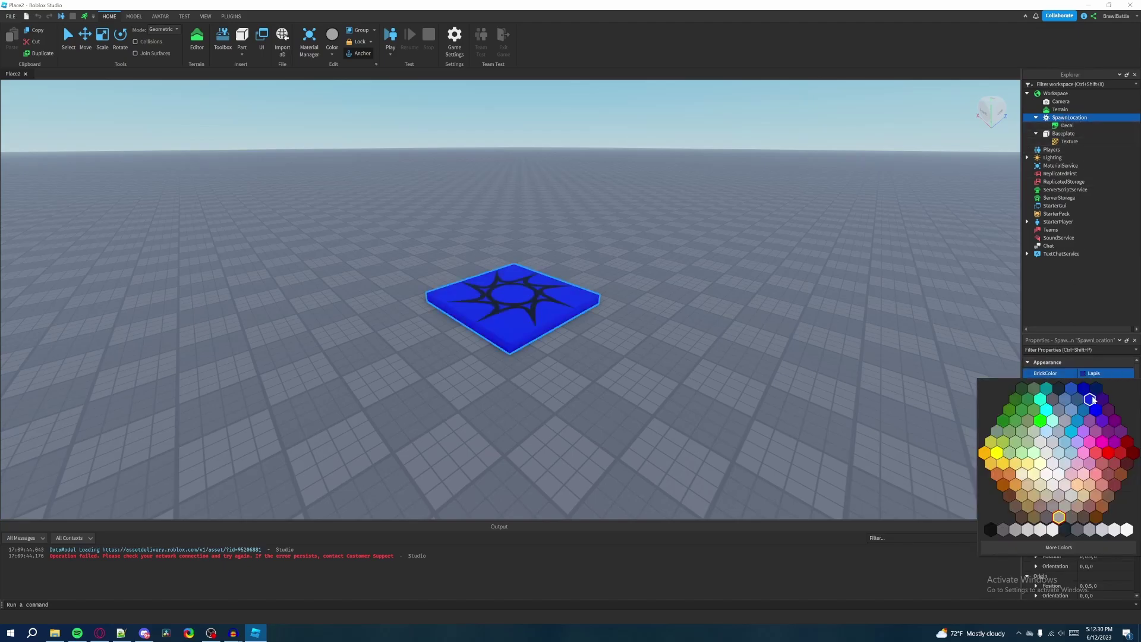
click(1058, 468)
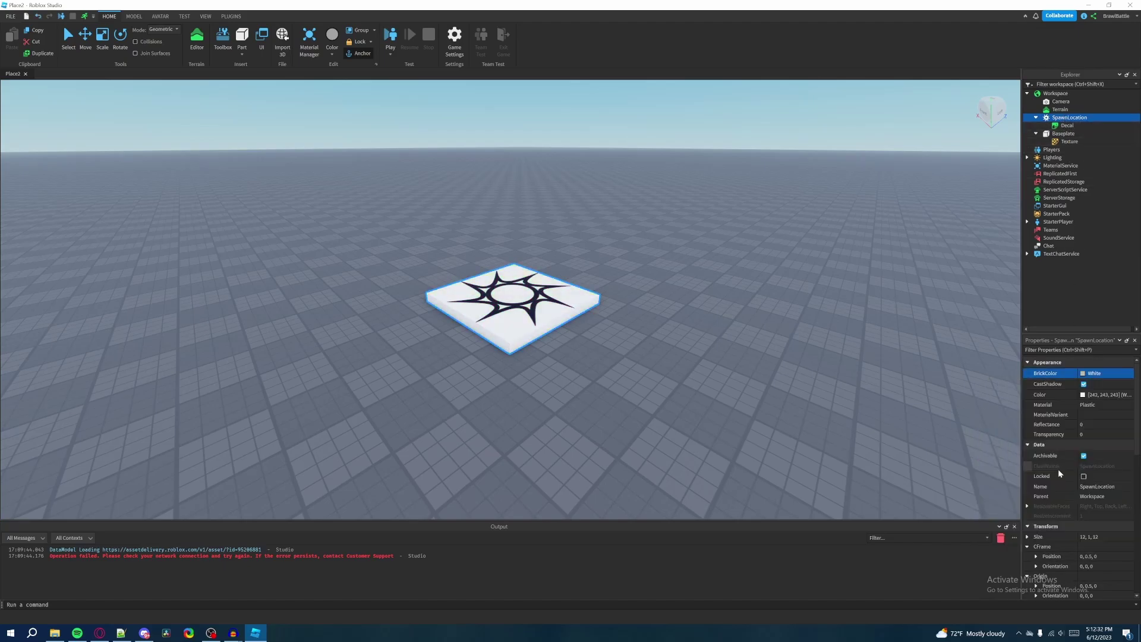
Change the SpawnLocation's material to Mud and inspect its surface up close.
click(1090, 410)
click(1098, 450)
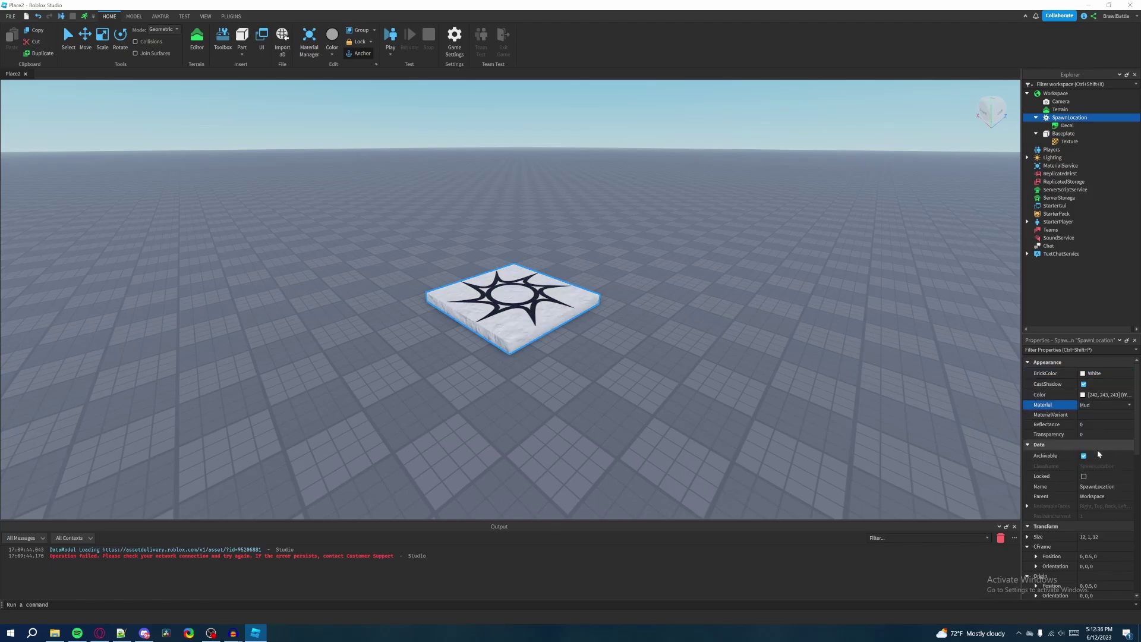
right_drag(644, 362, 645, 361)
key(w)
key(d)
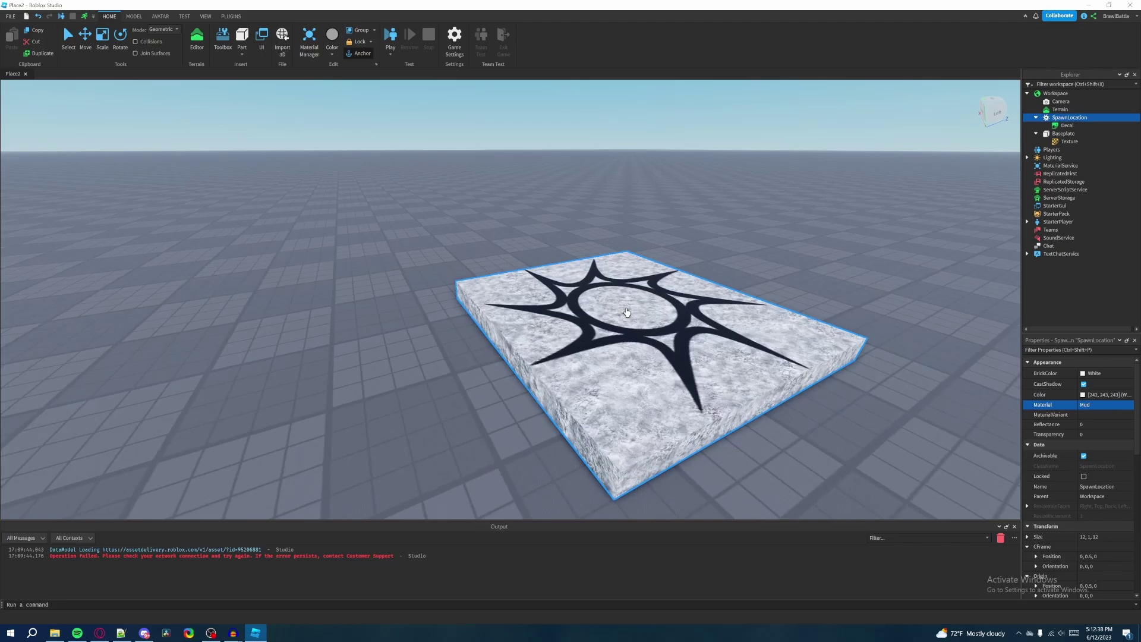
key(s)
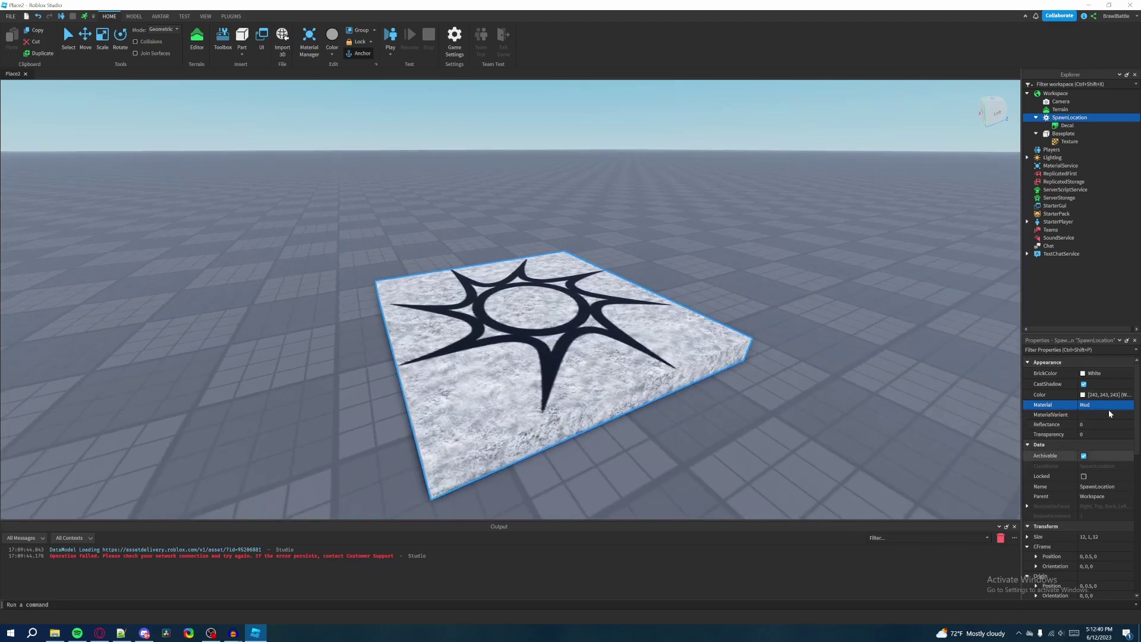
scroll(517, 274, up, 2)
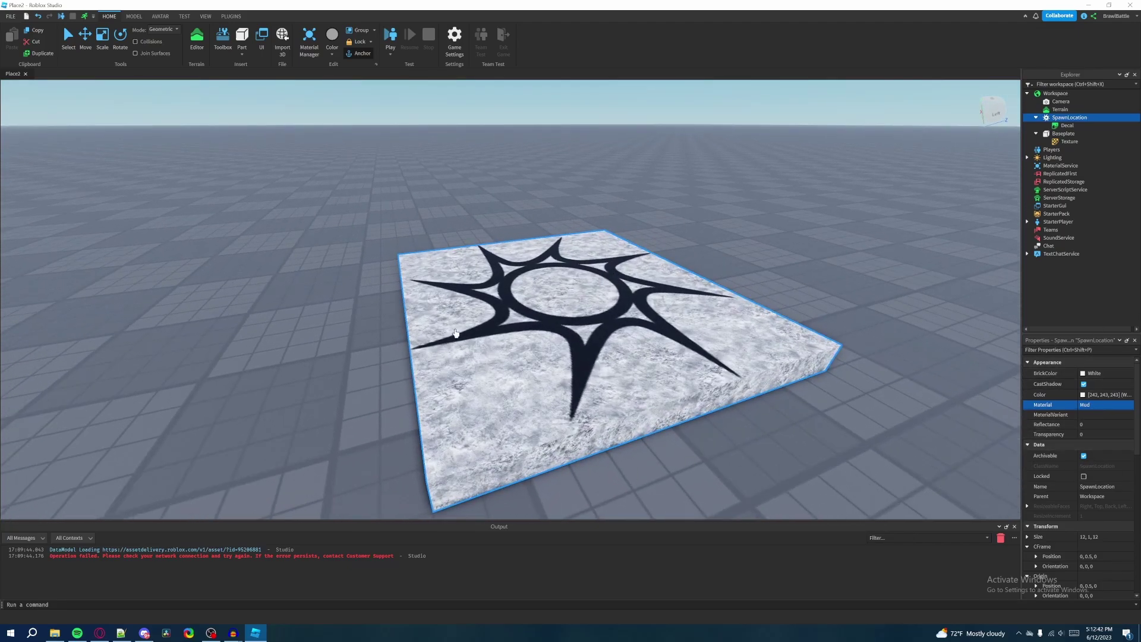
right_drag(751, 410, 751, 412)
key(s)
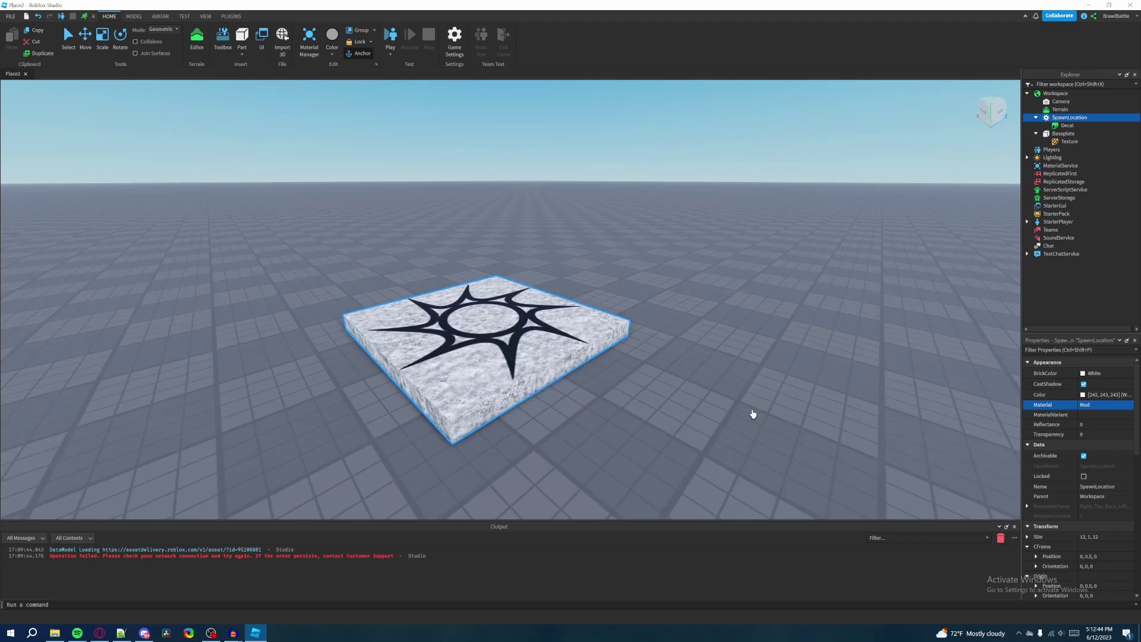
Undo the SpawnLocation's material and colour changes.
key(ctrl+z)
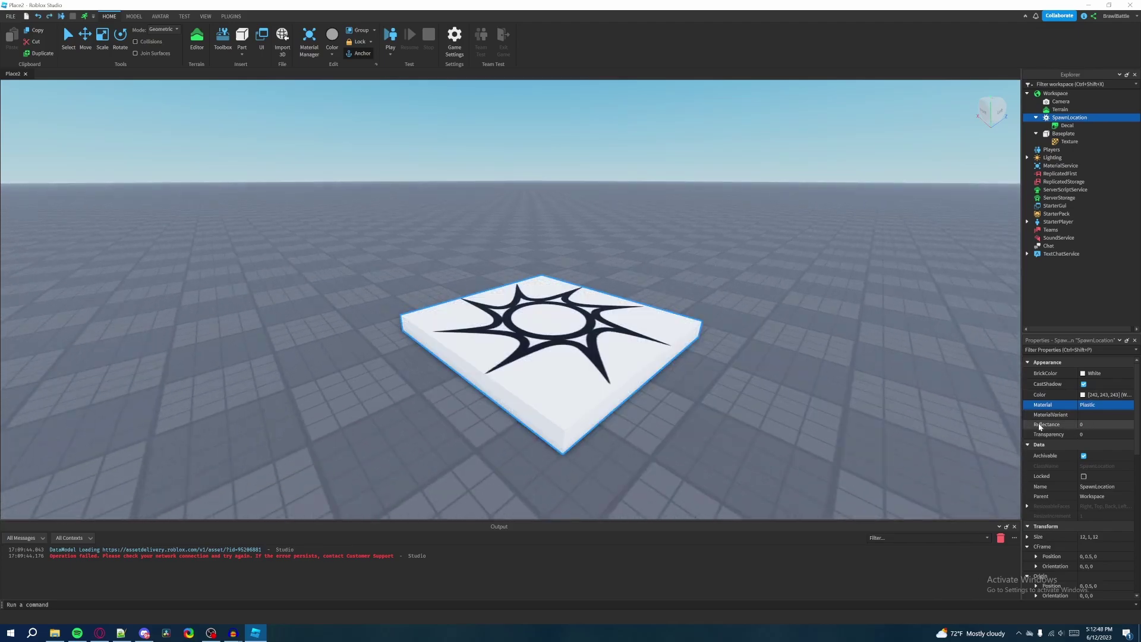
key(ctrl+z)
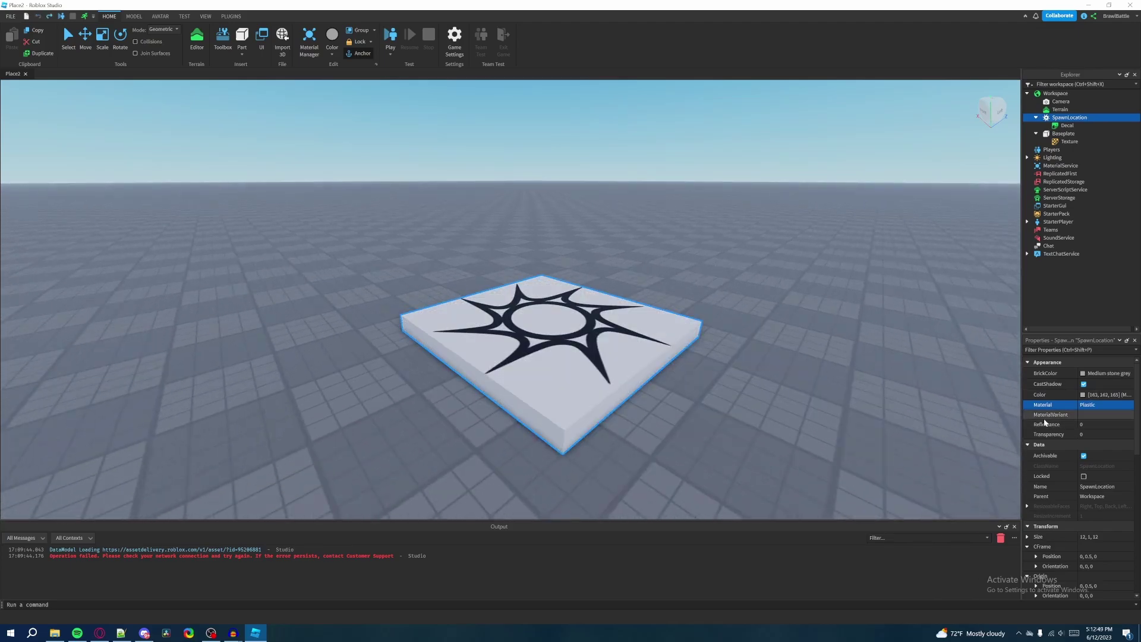
scroll(885, 391, down, 3)
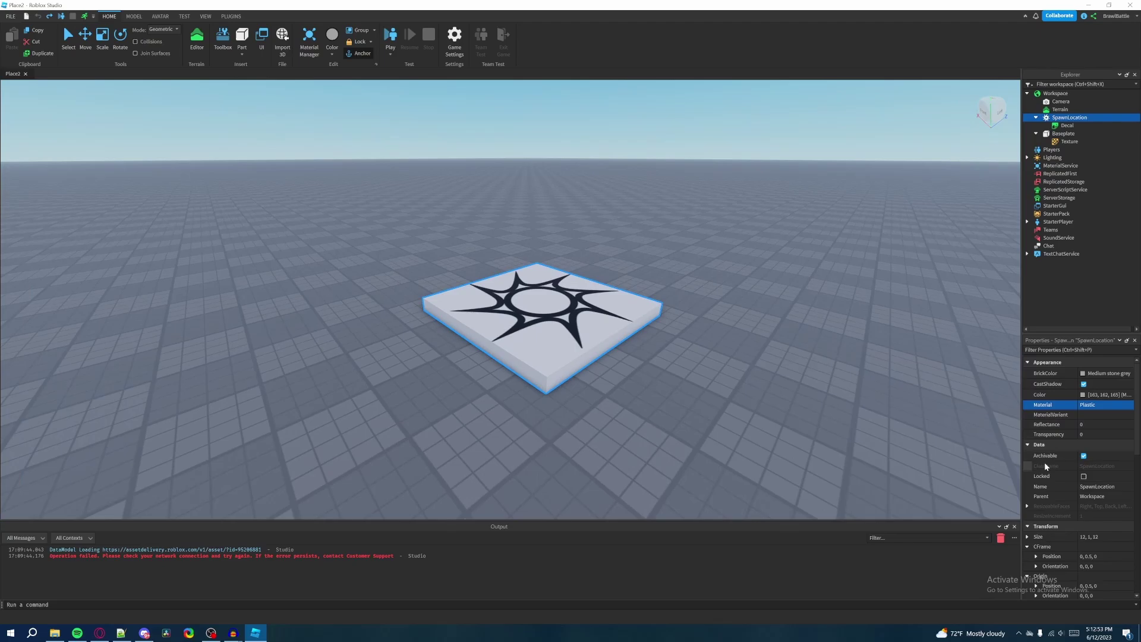
key(w)
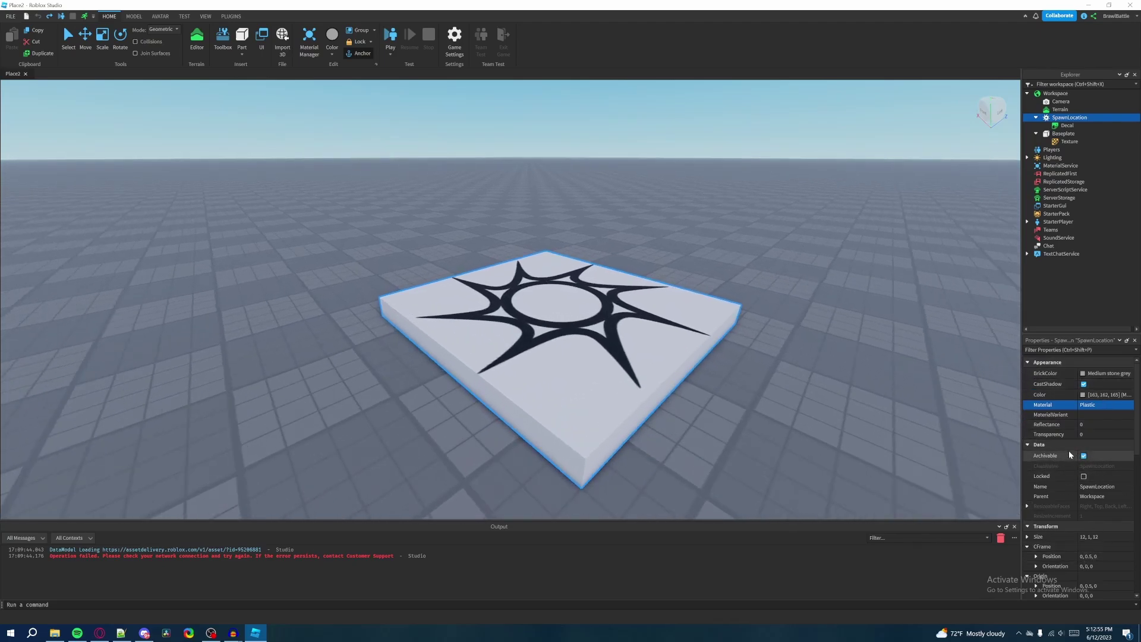
Compare the properties of Baseplate, the SpawnLocation's Decal, MaterialService and Workspace.
click(1062, 133)
click(1065, 125)
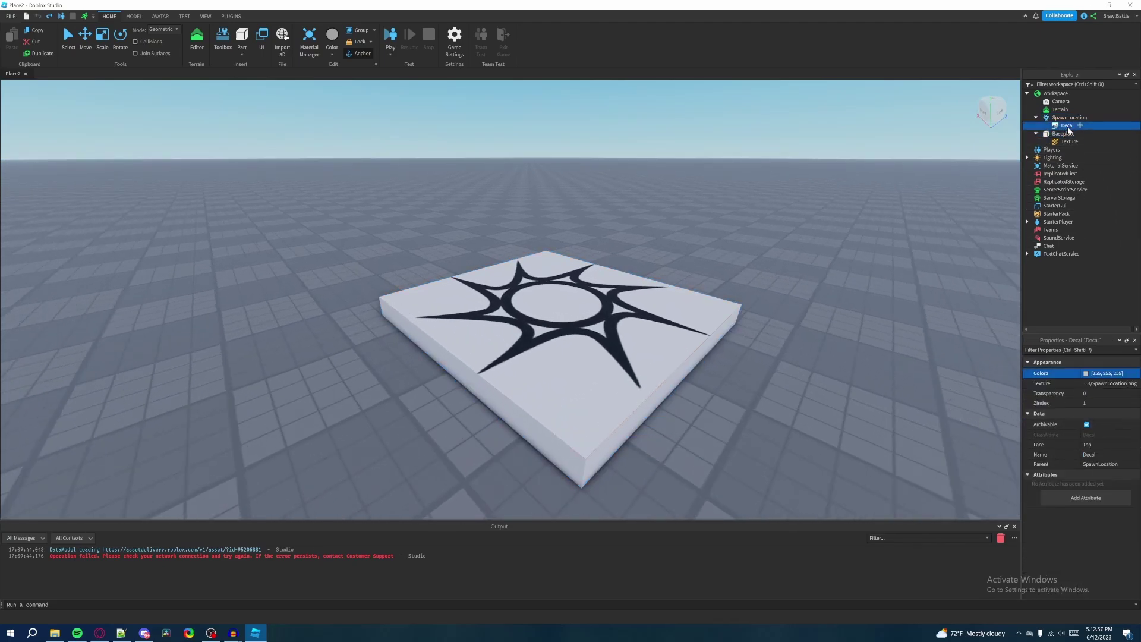
click(1063, 166)
click(1059, 95)
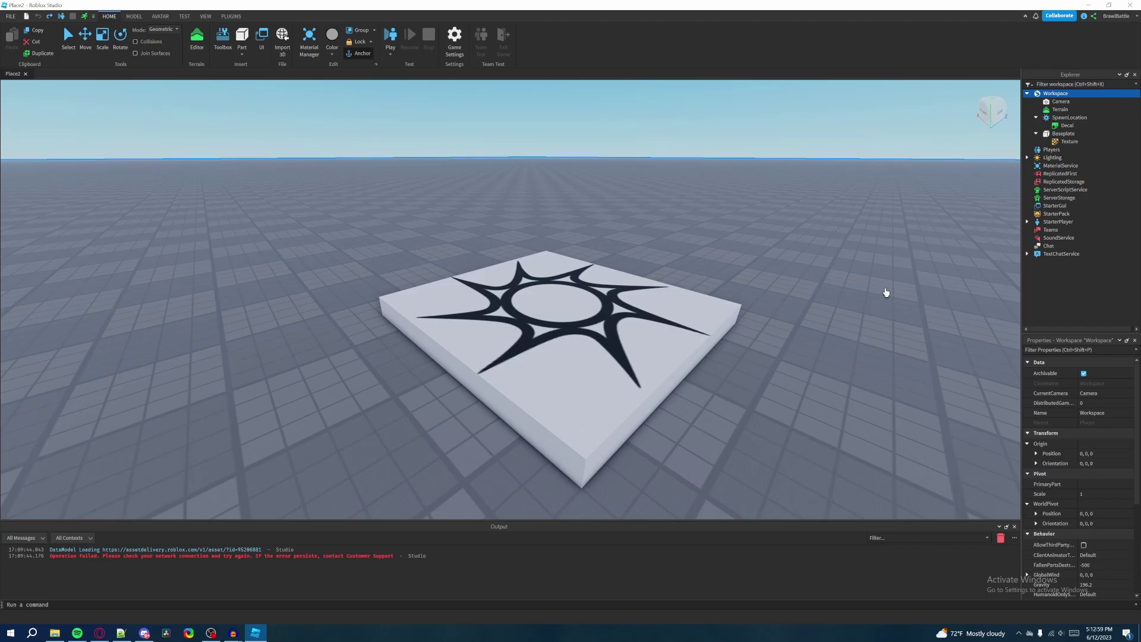
right_drag(866, 321, 866, 320)
key(s)
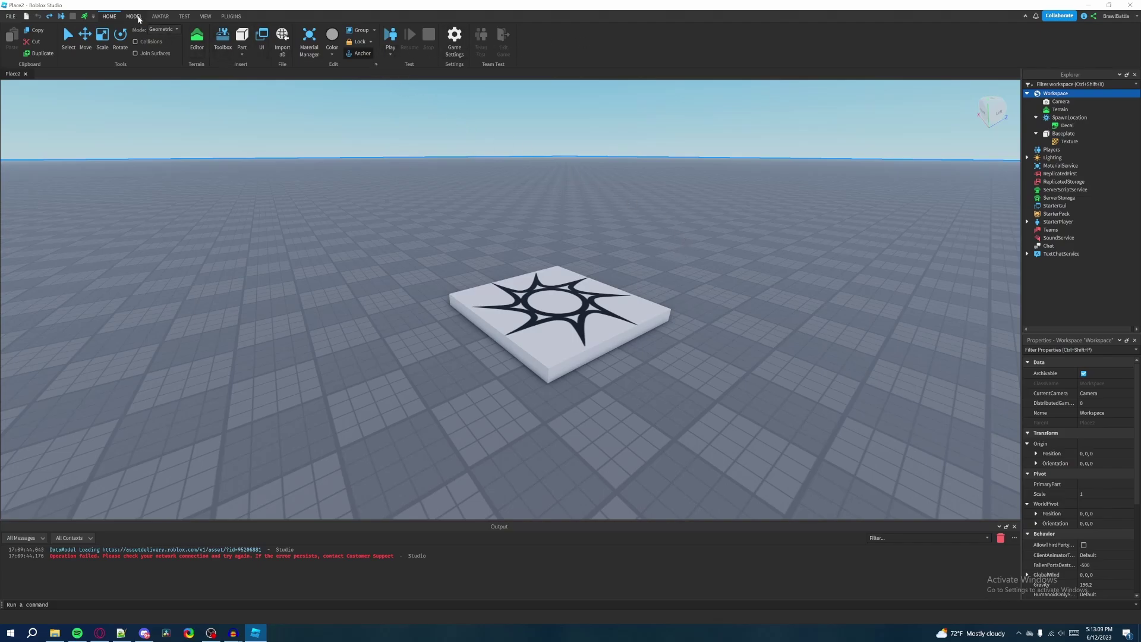
Review the available tool sets for modelling, avatars, testing and window display.
click(134, 16)
click(160, 18)
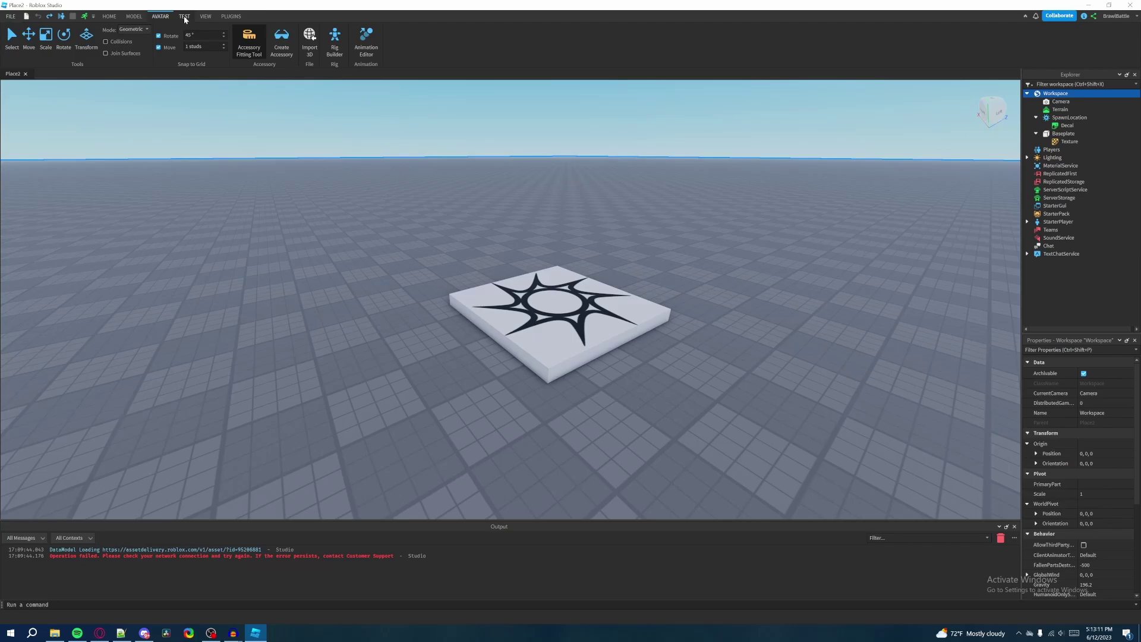
click(185, 16)
click(205, 17)
click(109, 17)
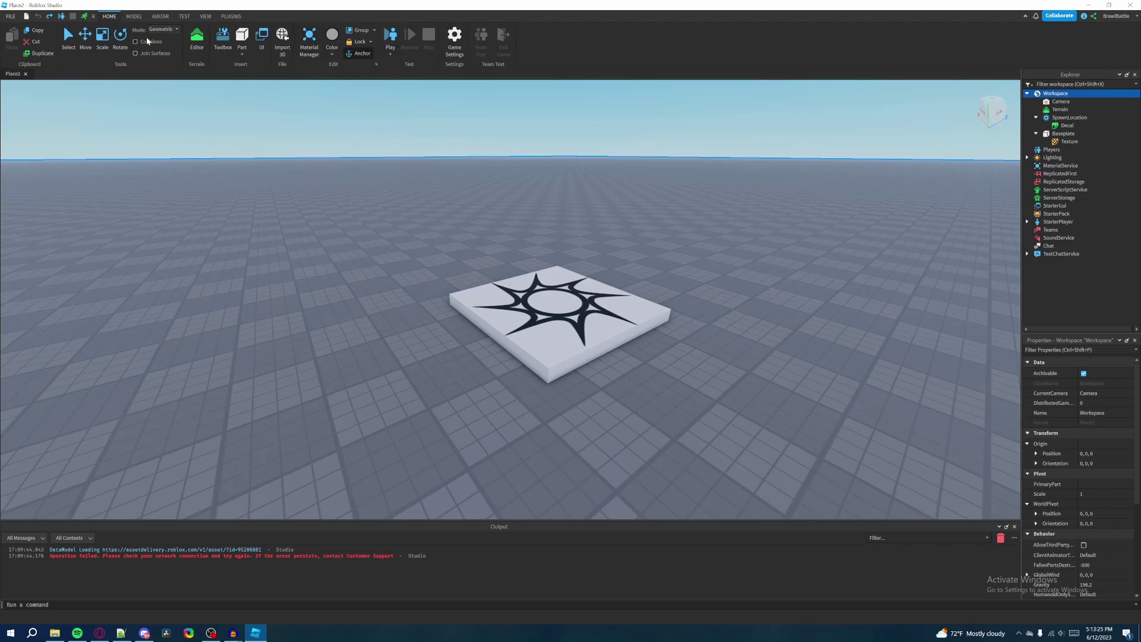
click(134, 16)
click(160, 16)
click(185, 16)
click(206, 16)
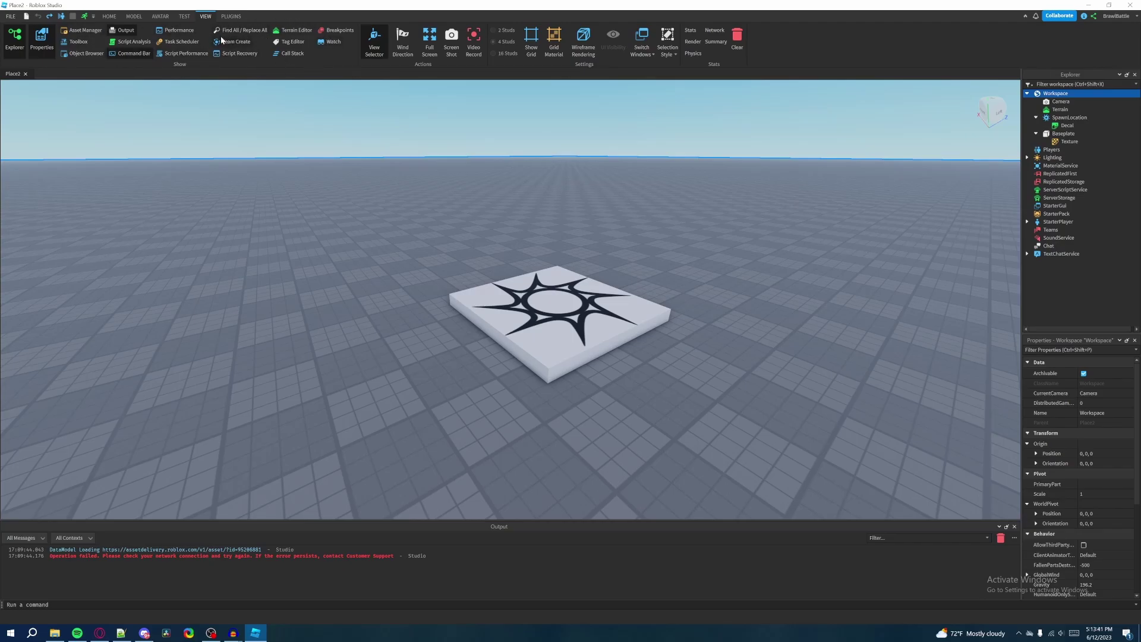
Preview and close the Asset Manager, and show the Toolbox and Script Analysis windows.
click(84, 31)
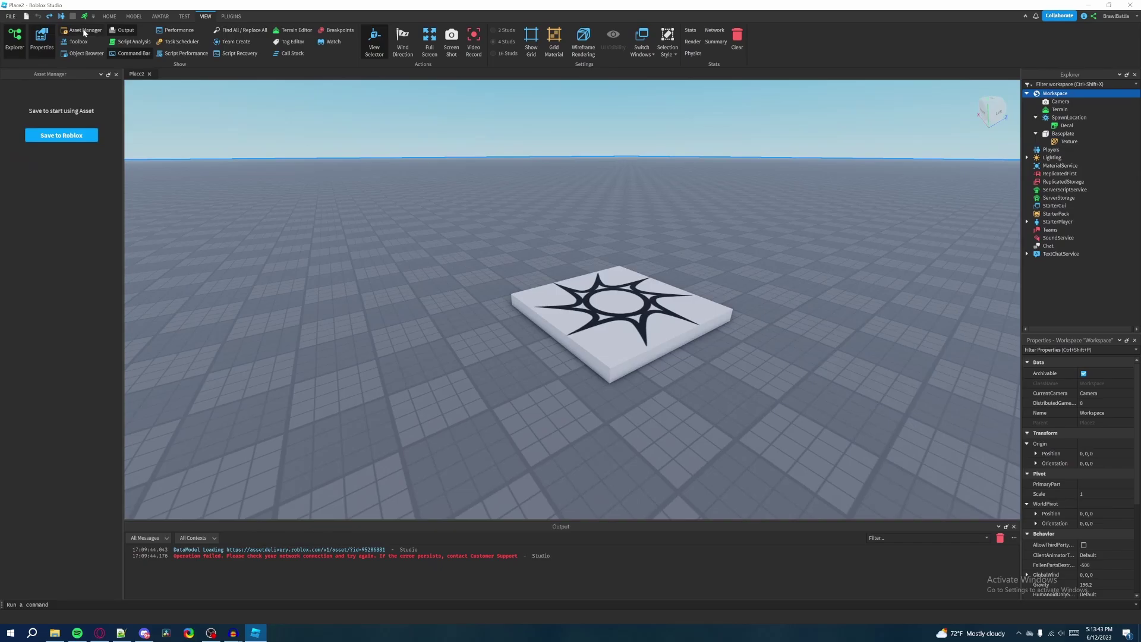
click(84, 31)
click(78, 41)
click(133, 43)
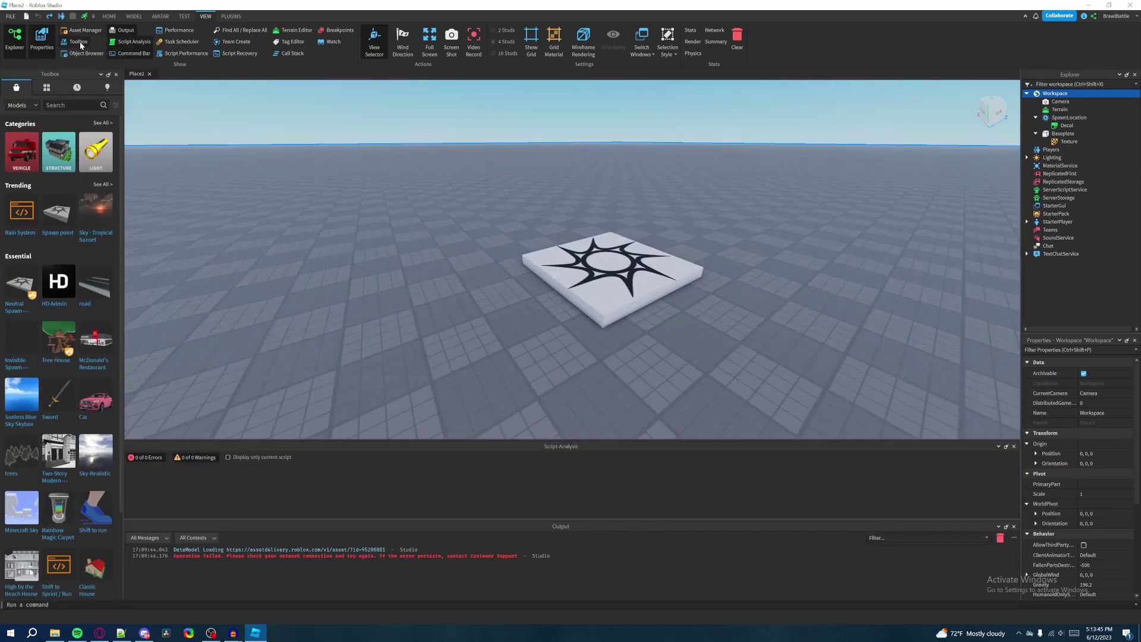
Close the Toolbox and Script Analysis windows and review the plugin, view, test, avatar, model and home tool sets.
click(80, 43)
click(133, 42)
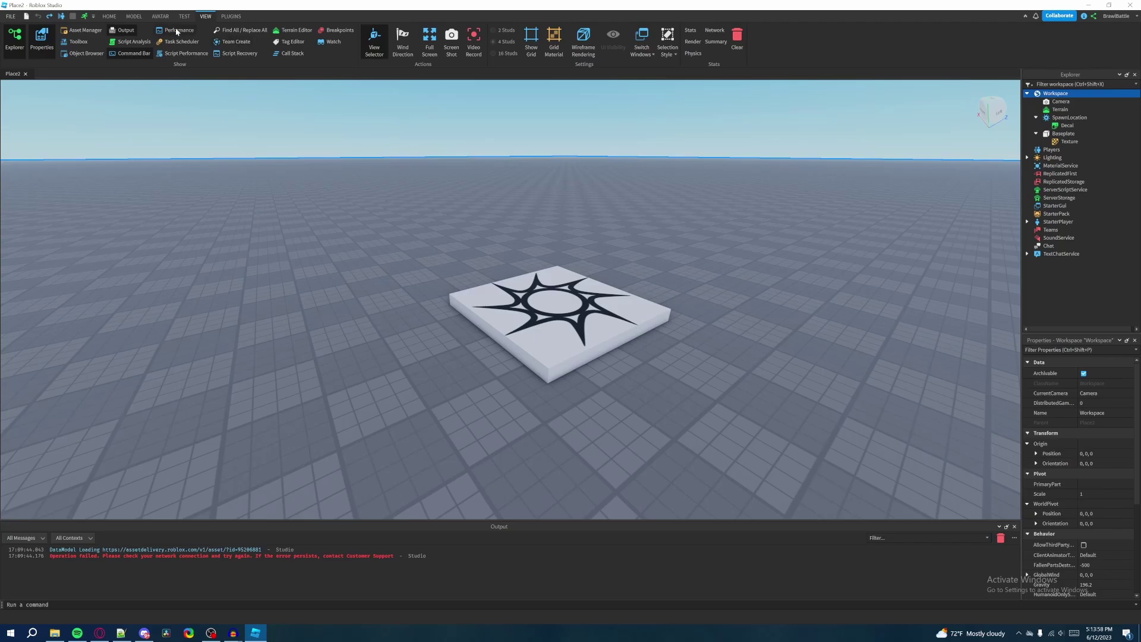
click(232, 16)
click(206, 16)
click(184, 16)
click(166, 16)
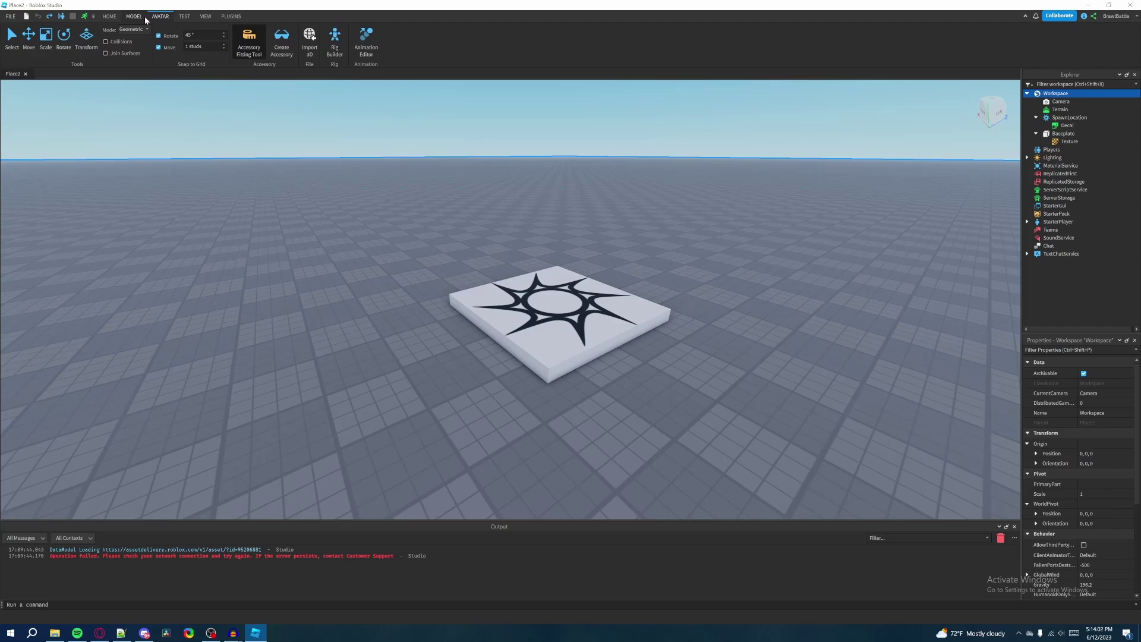
click(135, 18)
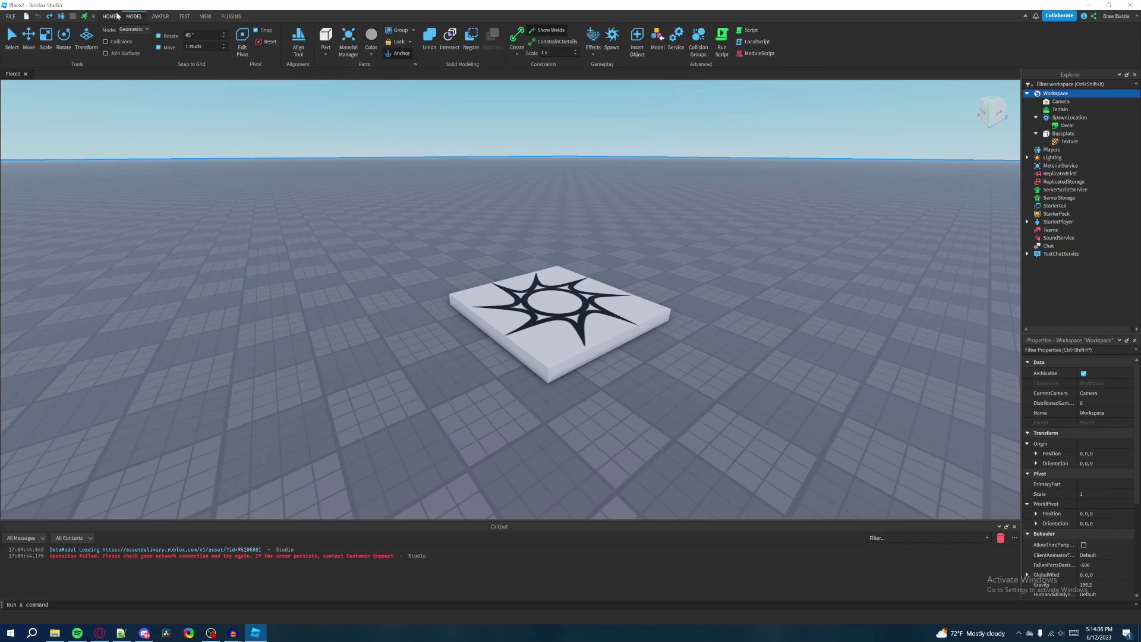
click(111, 16)
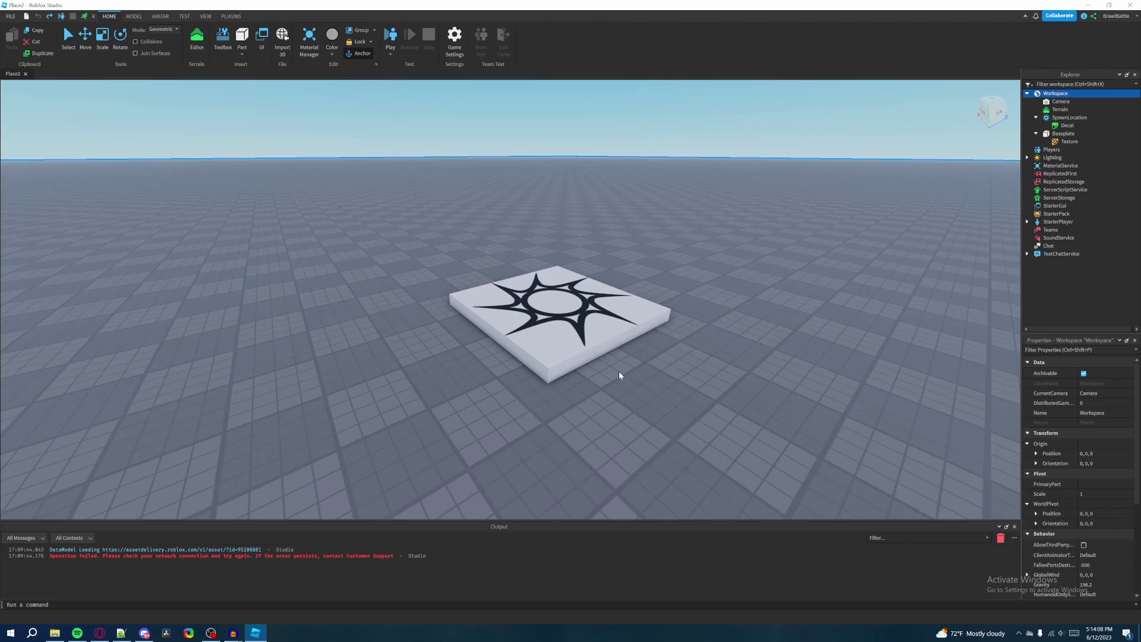
Practise navigating the viewport around the SpawnLocation by turning the camera and moving it forward, backward, sideways, down and up.
right_drag(619, 371, 631, 372)
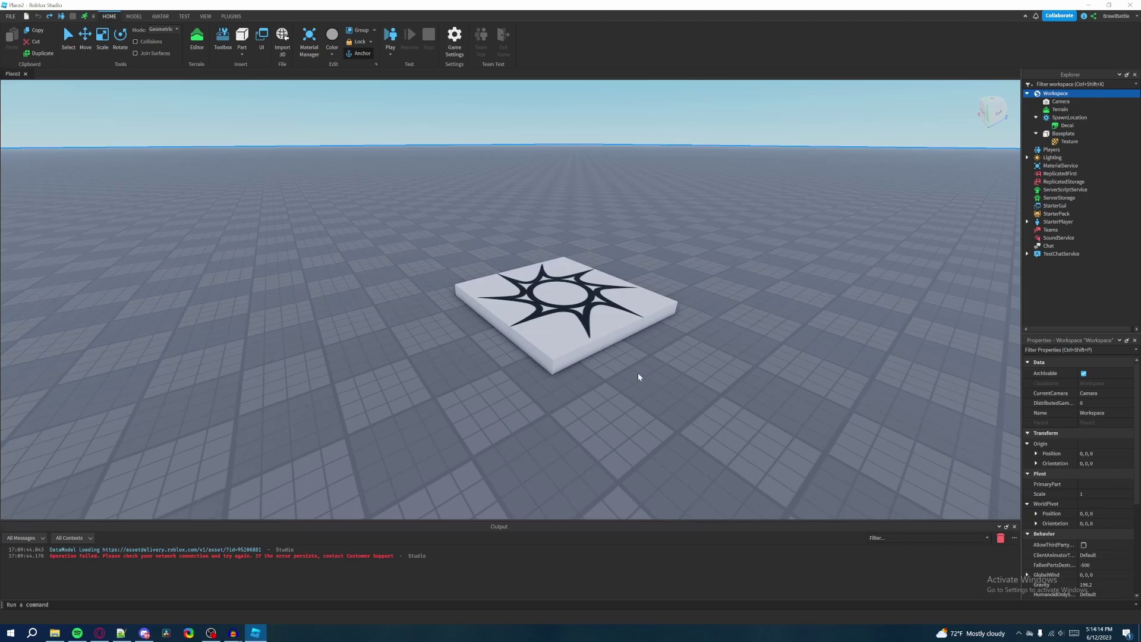
right_drag(670, 408, 672, 399)
key(w)
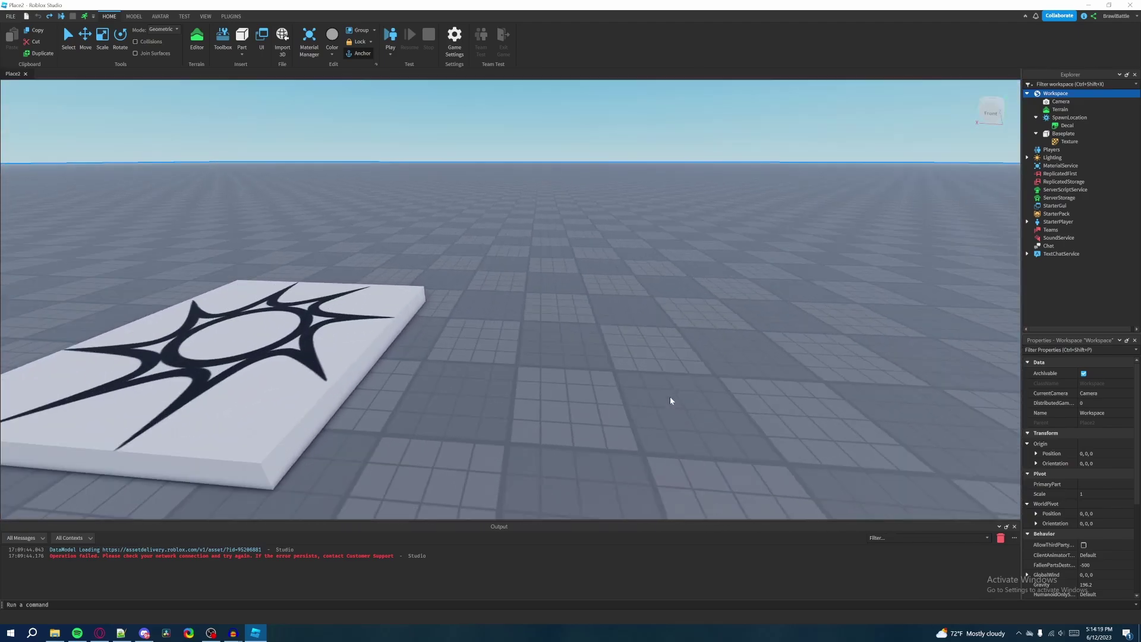
key(w)
key(s)
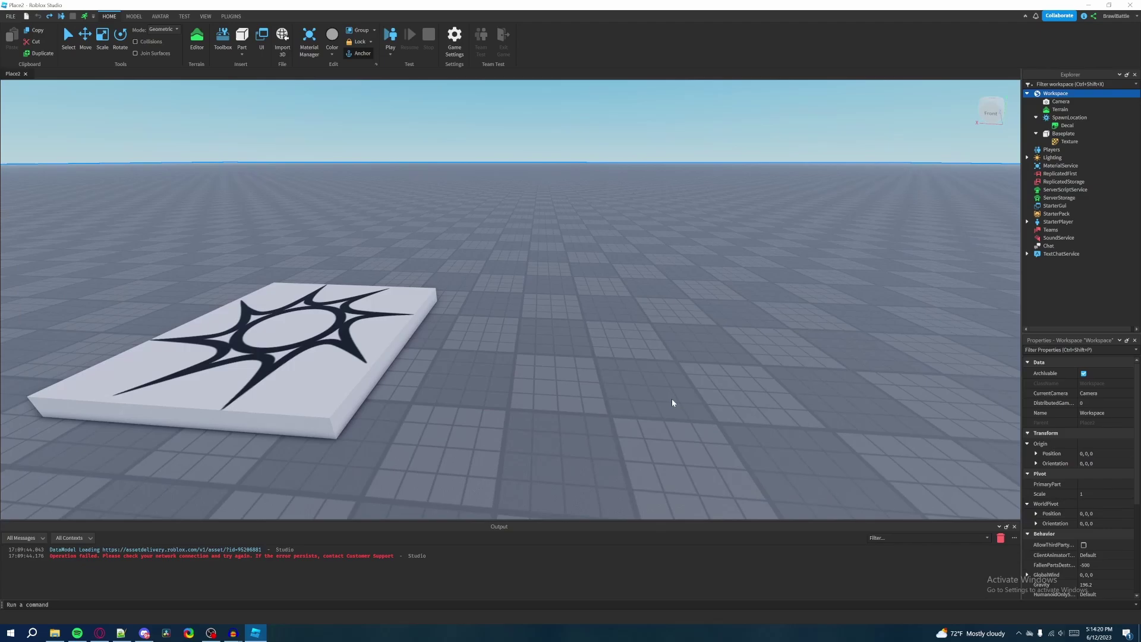
key(a)
key(d)
right_drag(671, 399, 671, 399)
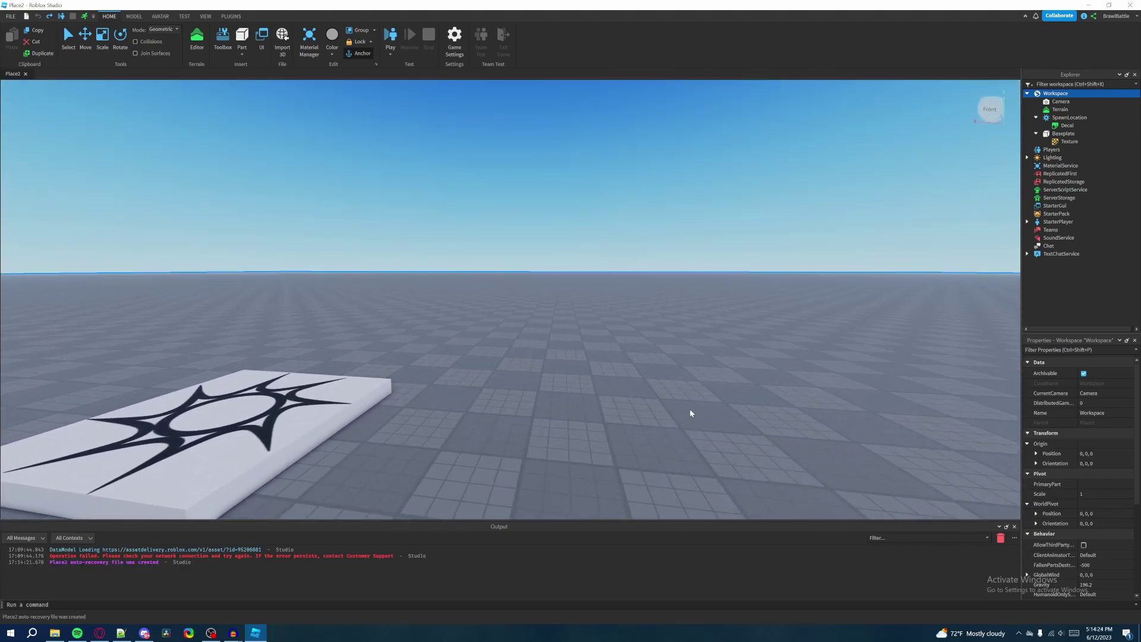
key(q)
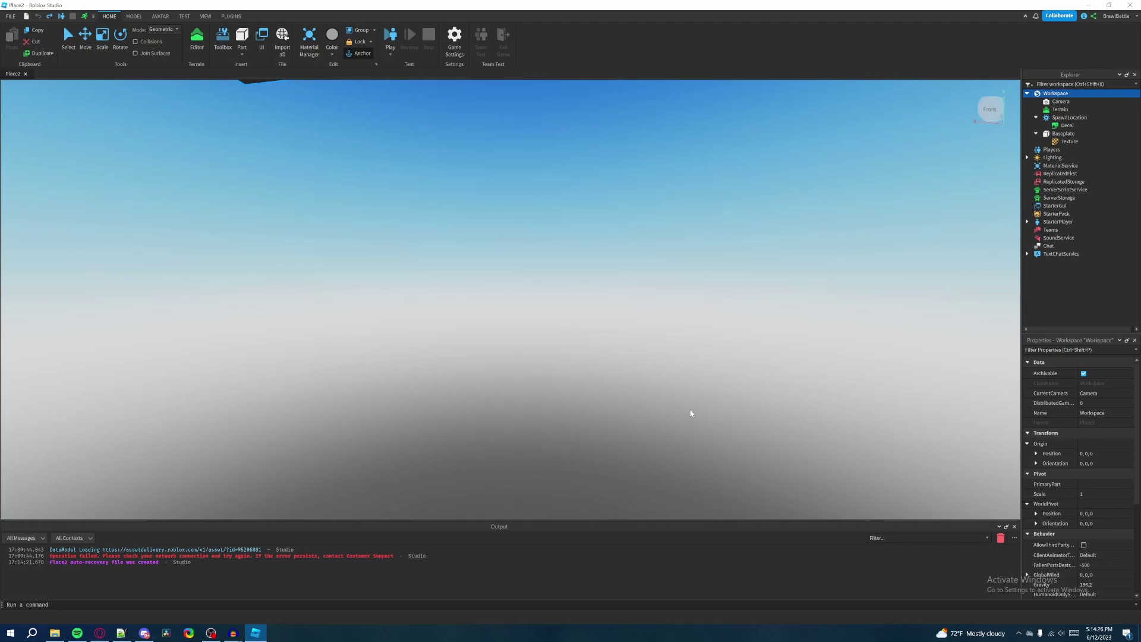
key(e)
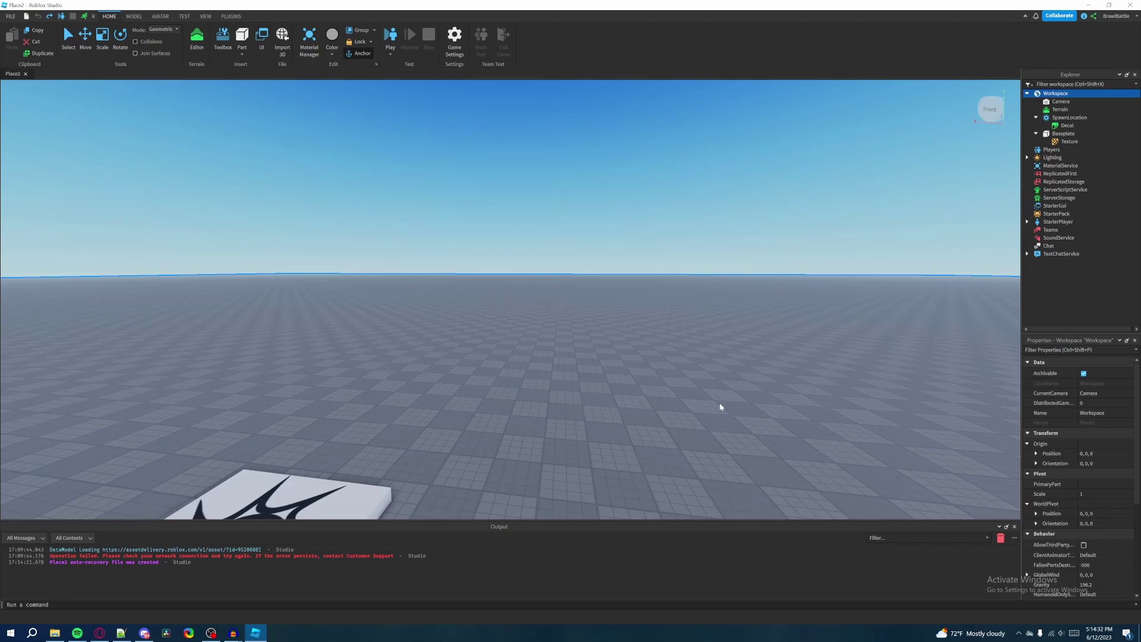
right_drag(725, 400, 692, 417)
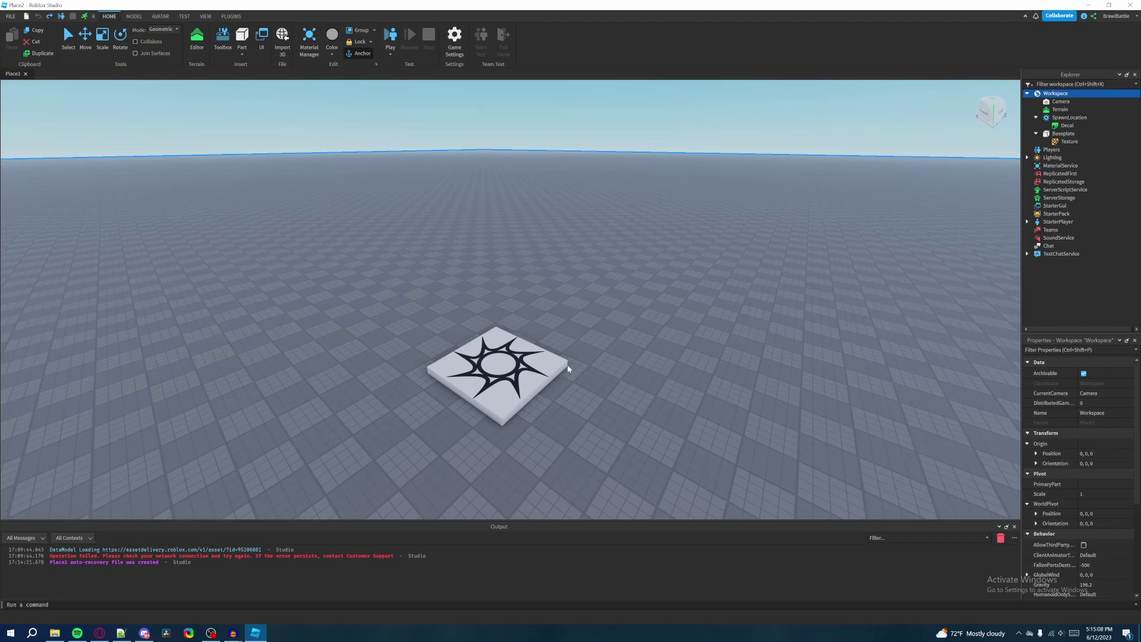
right_drag(582, 359, 582, 358)
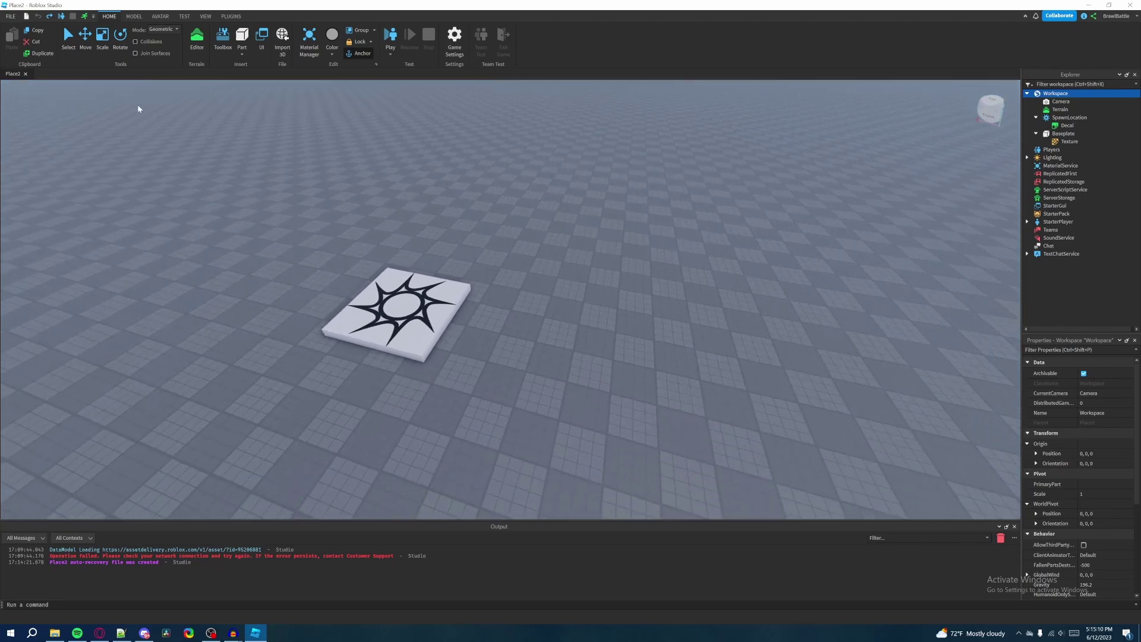
Insert a block Part beside the SpawnLocation and focus the camera on it.
click(134, 16)
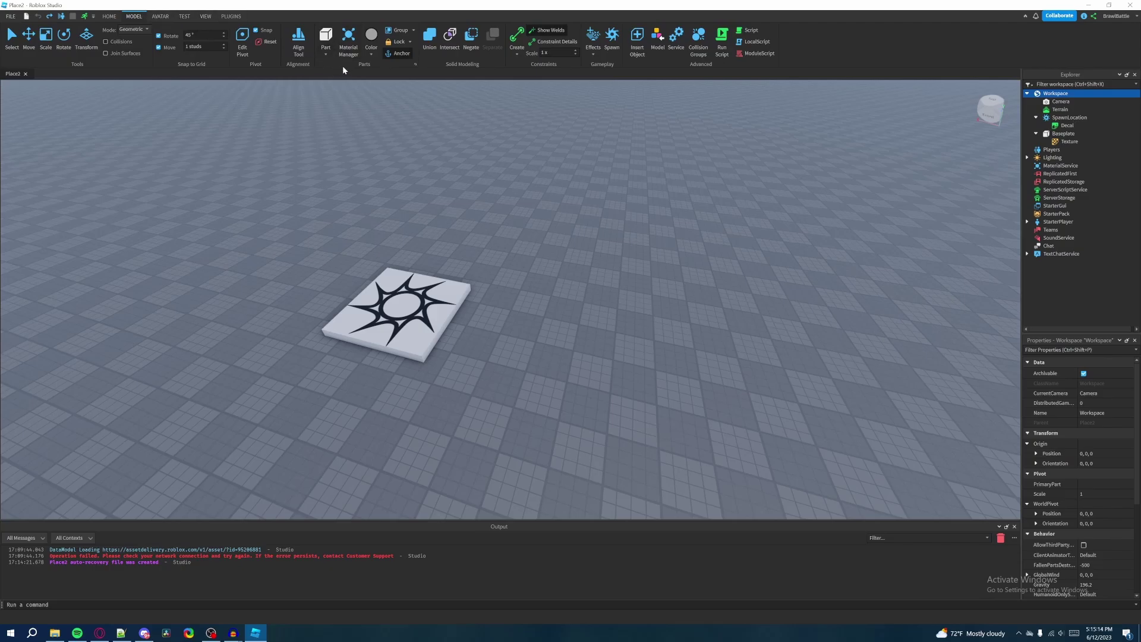
click(327, 37)
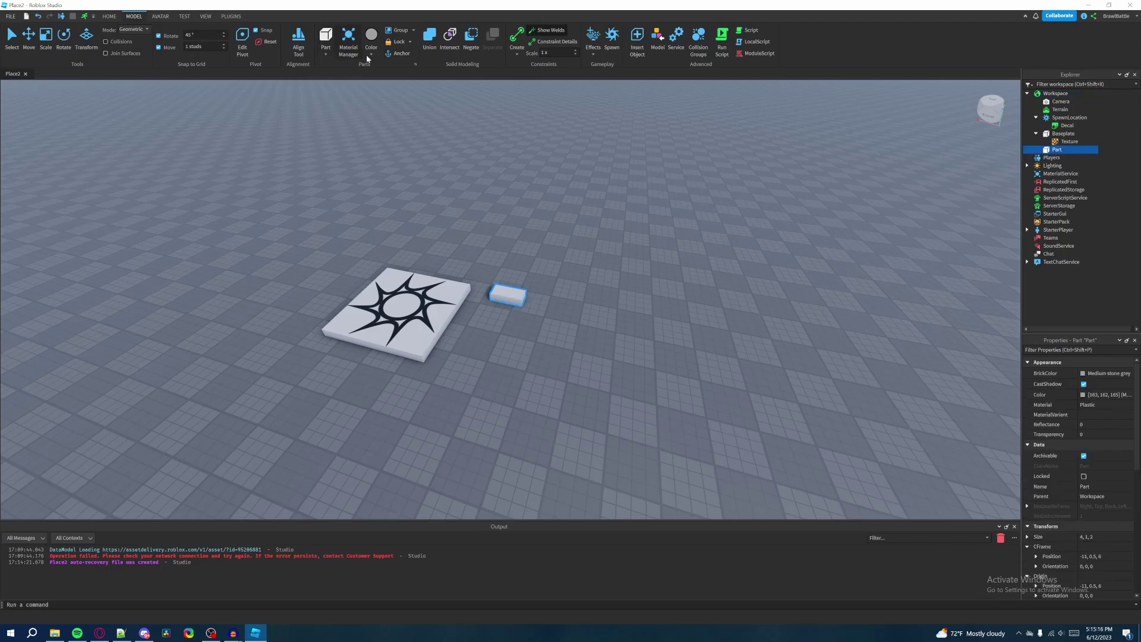
right_drag(614, 321, 608, 324)
scroll(608, 325, up, 2)
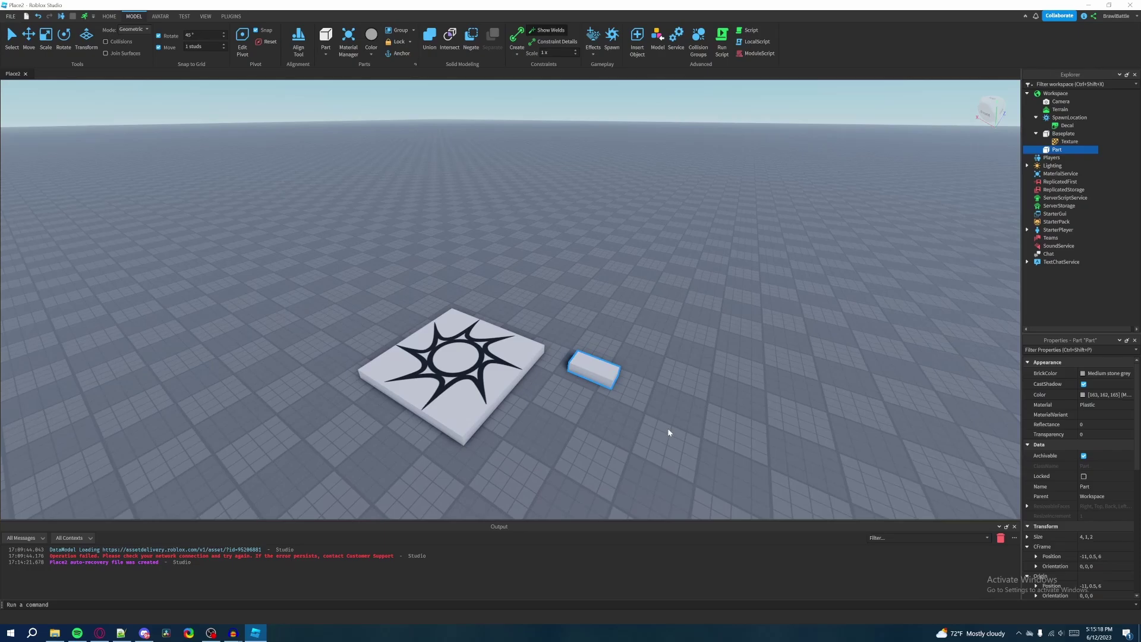
key(f)
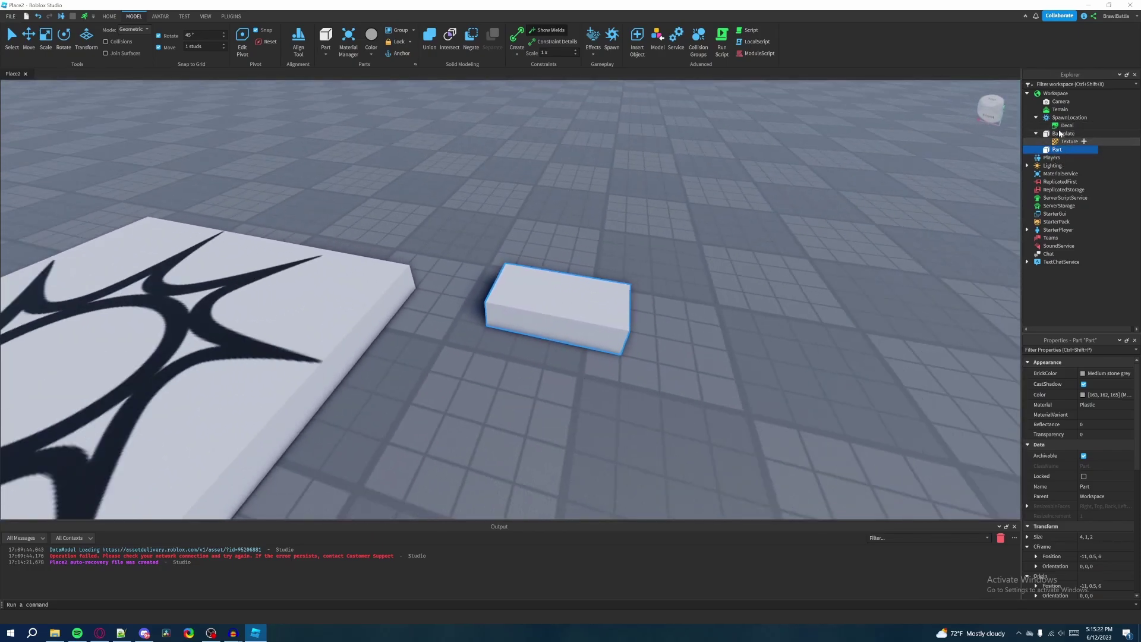
Examine the new Part beside the SpawnLocation from several angles and distances.
key(s)
key(d)
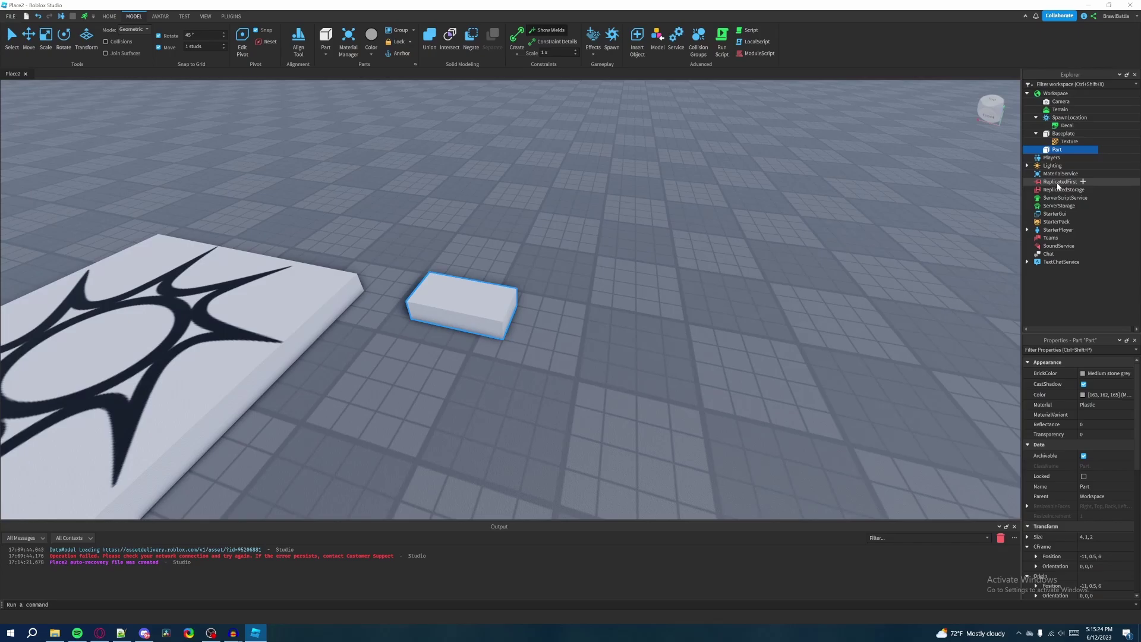
key(w)
right_drag(696, 277, 697, 277)
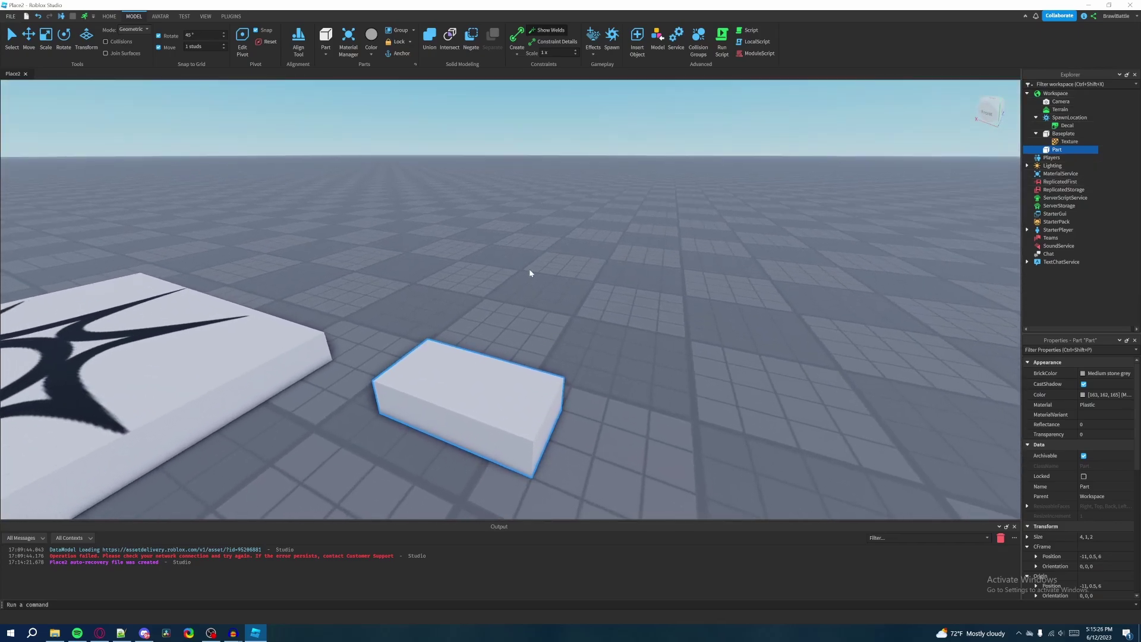
right_drag(562, 331, 563, 331)
scroll(563, 331, up, 3)
key(q)
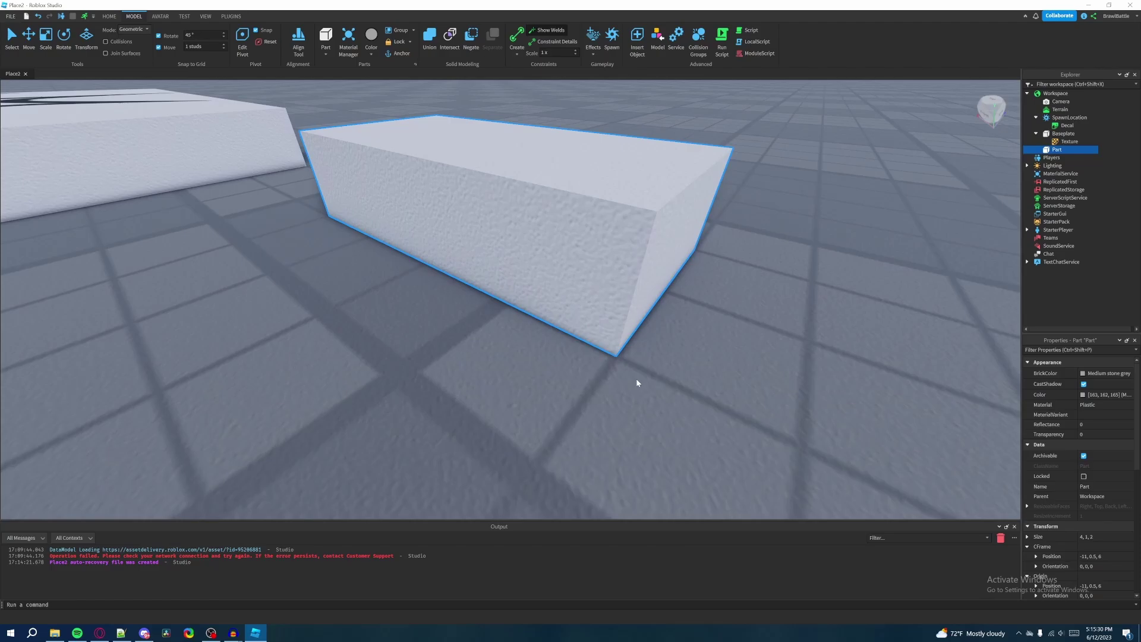
right_drag(651, 378, 652, 376)
key(d)
key(e)
key(a)
key(s)
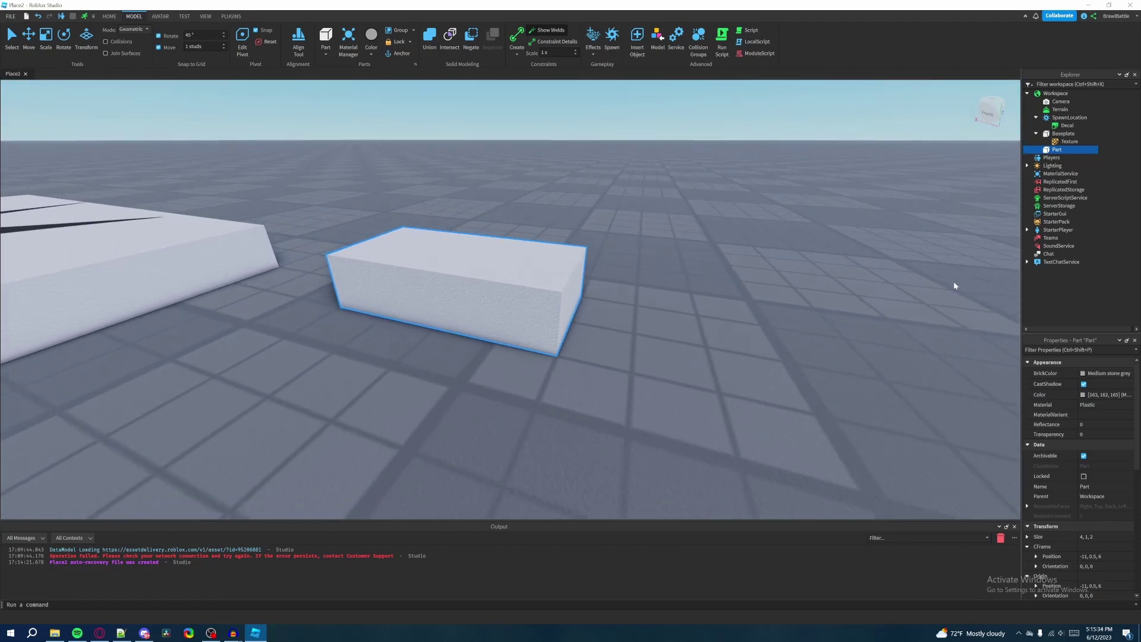
Select the new Part in the Workspace hierarchy and activate the Select tool.
click(1057, 142)
click(1054, 150)
mouse_move(1051, 155)
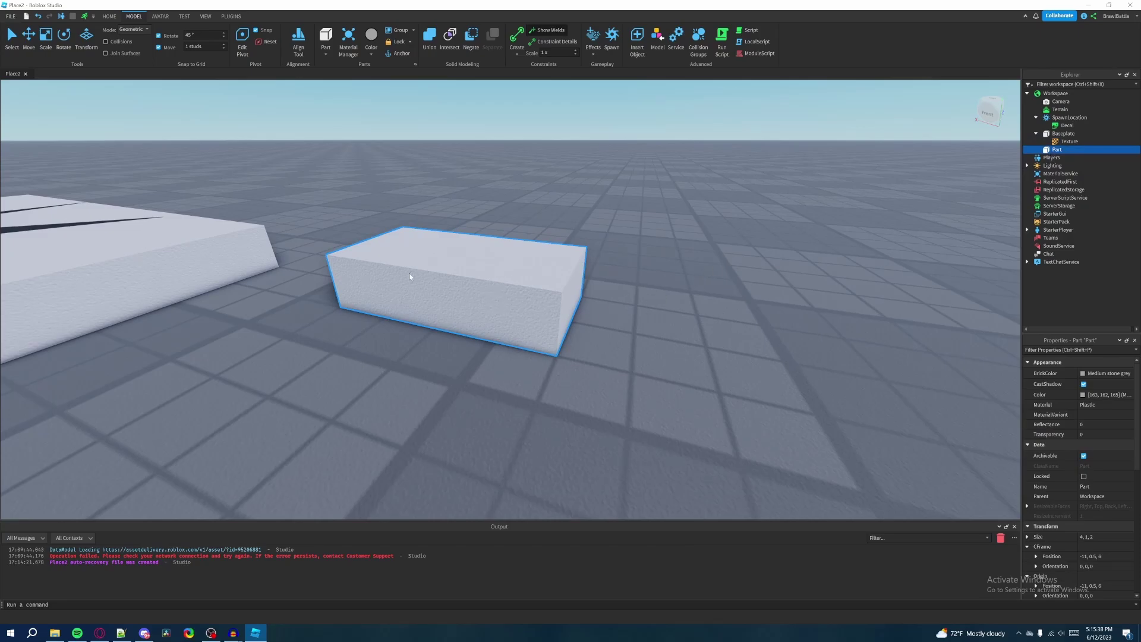
key(ctrl+1)
Set the new Part's BrickColor to Lime green.
right_drag(559, 340, 461, 199)
key(s)
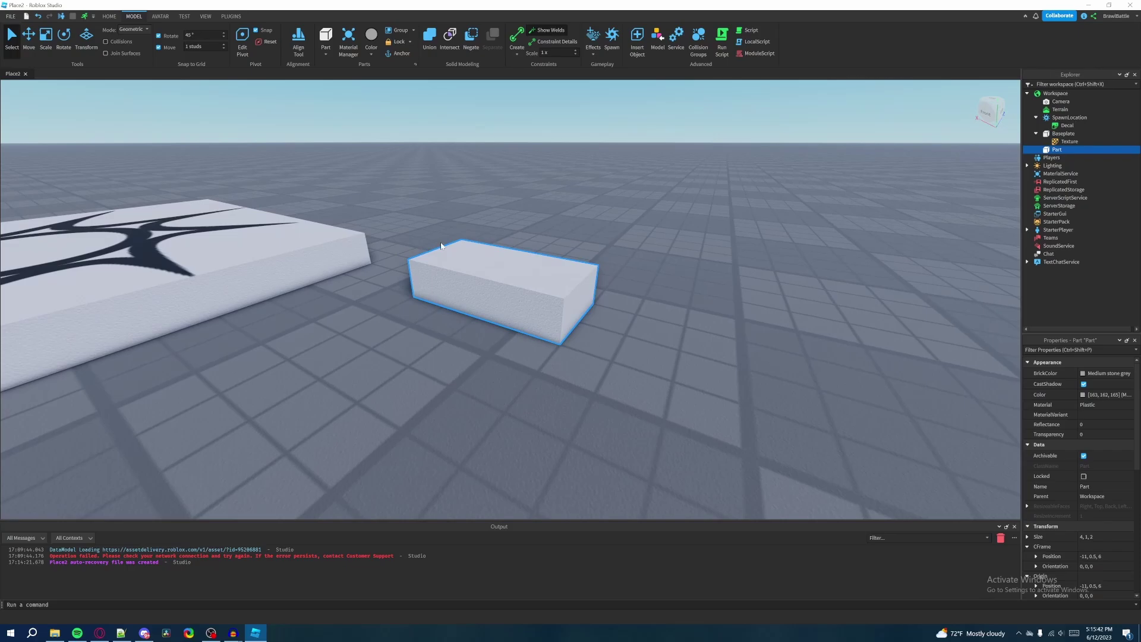
scroll(618, 369, up, 3)
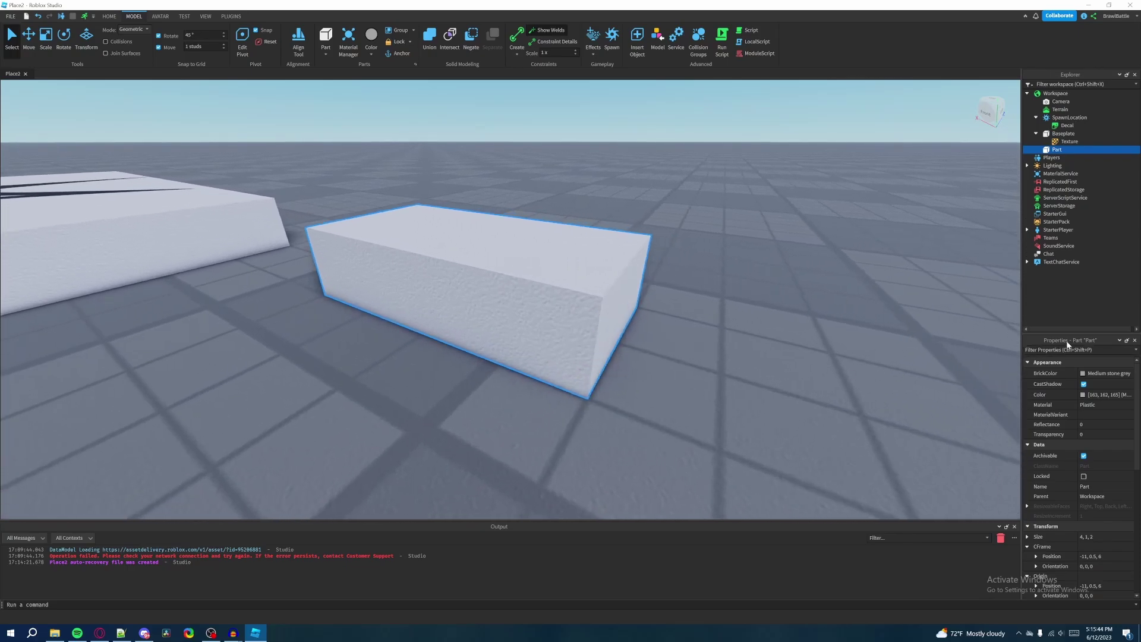
click(1084, 376)
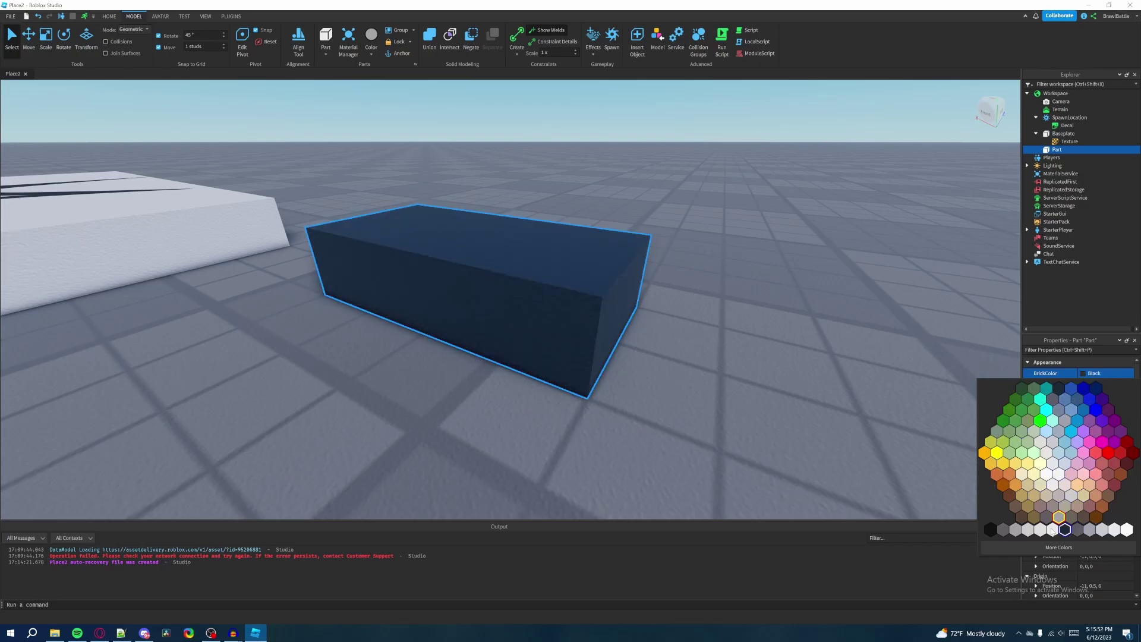
click(1039, 423)
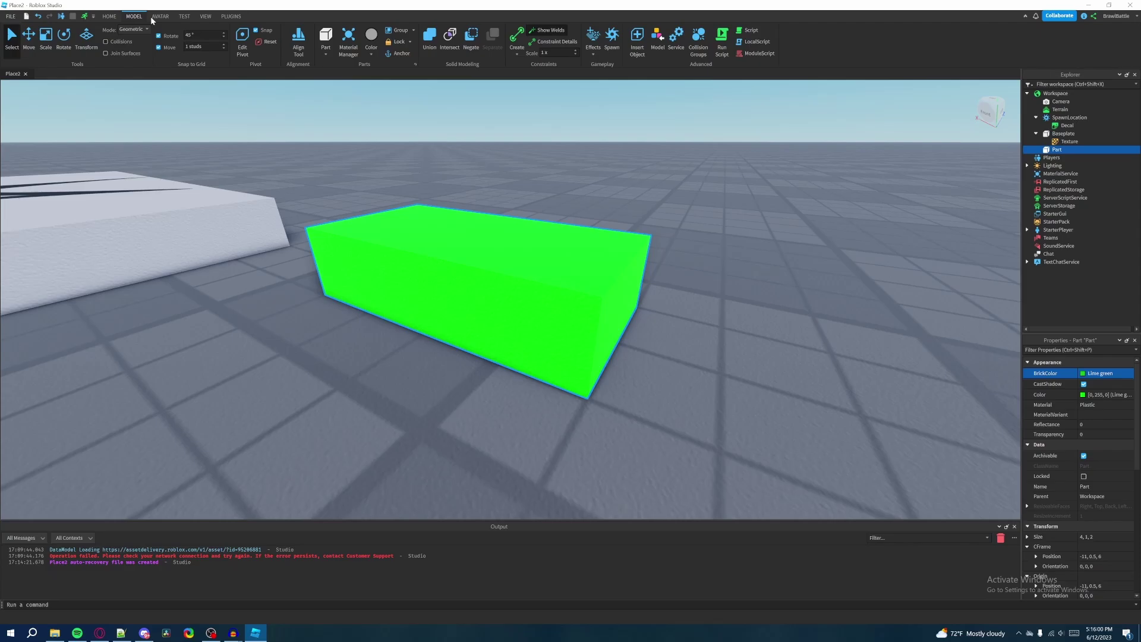
click(111, 16)
click(133, 16)
right_drag(603, 236, 603, 241)
scroll(604, 239, down, 3)
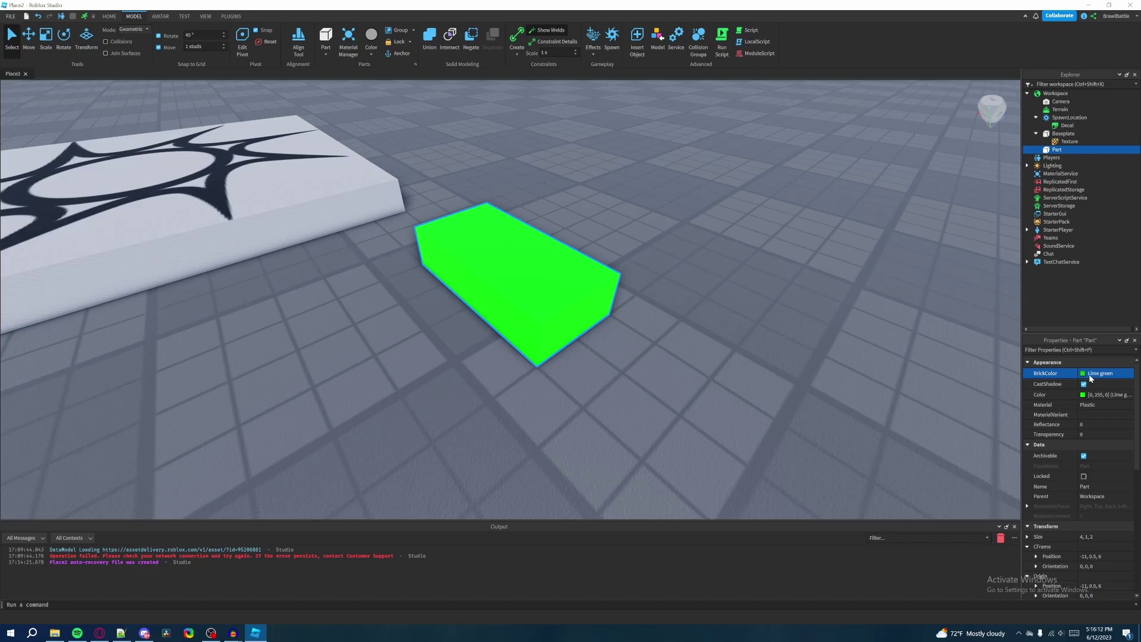
scroll(912, 425, up, 4)
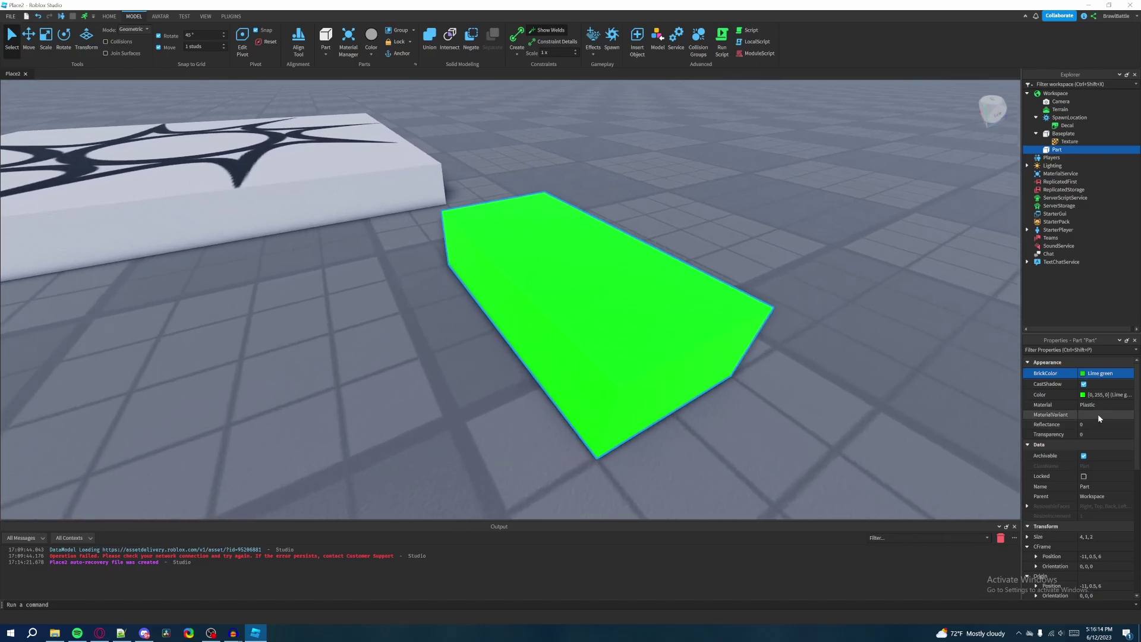
Try the Concrete material on the lime green Part.
click(1063, 407)
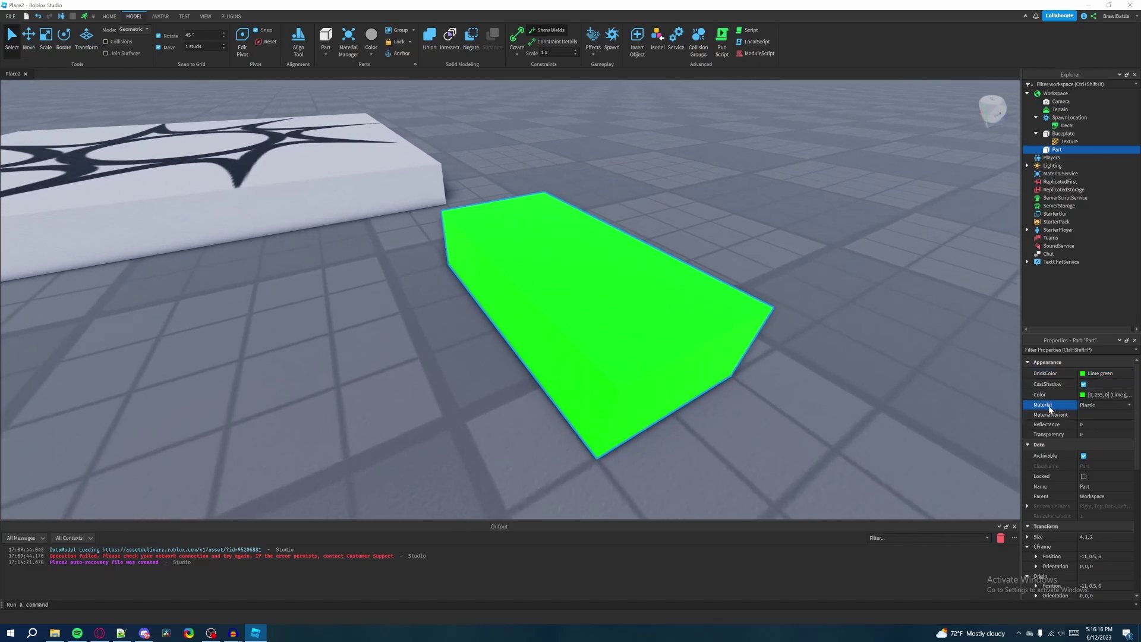
click(1095, 407)
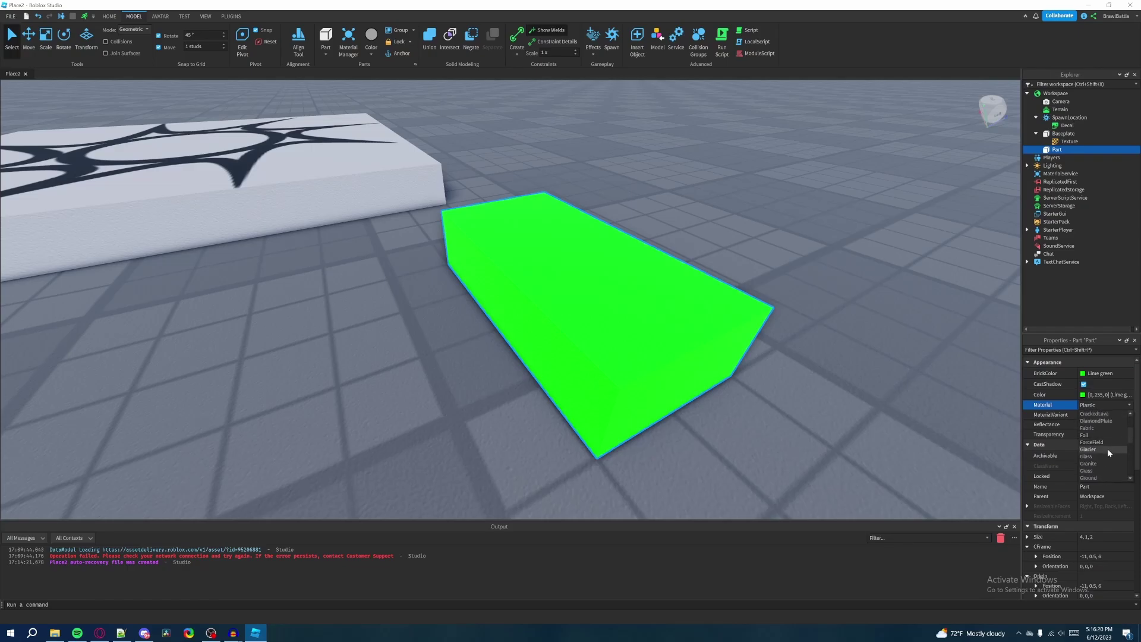
scroll(1101, 445, up, 2)
click(1099, 443)
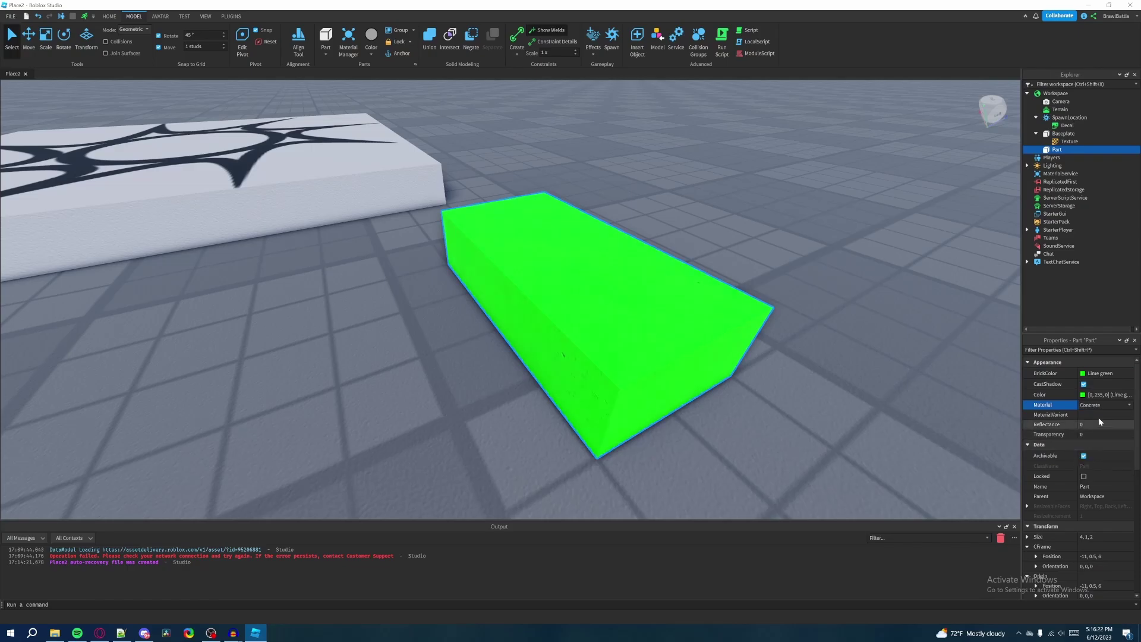
Set the Part's material to CrackedLava and inspect the textured block up close.
click(1096, 407)
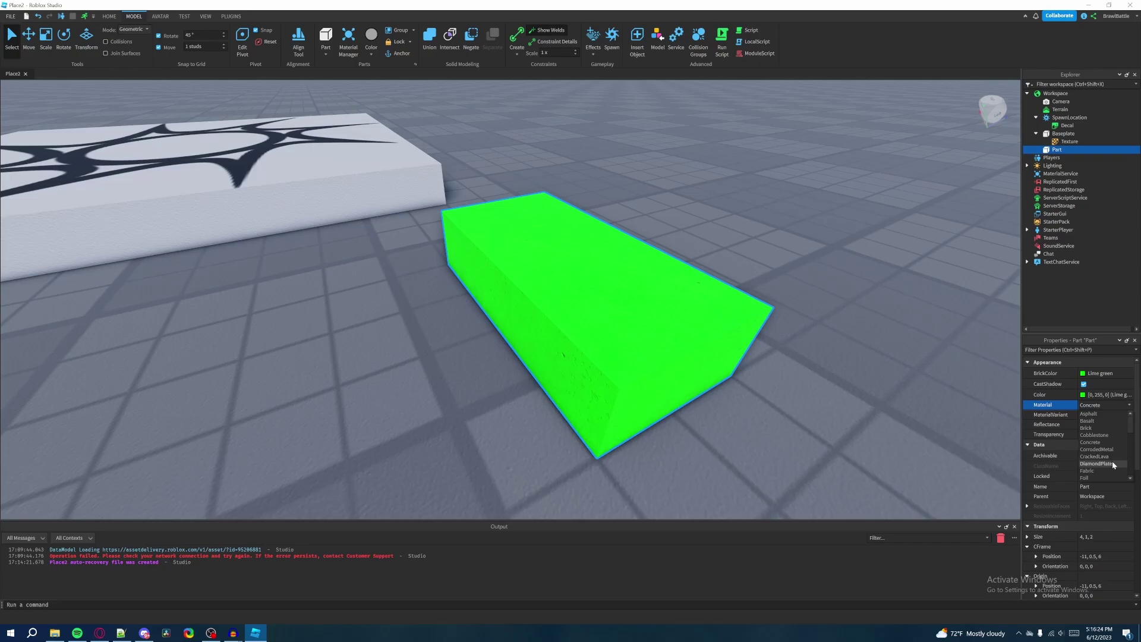
click(1107, 458)
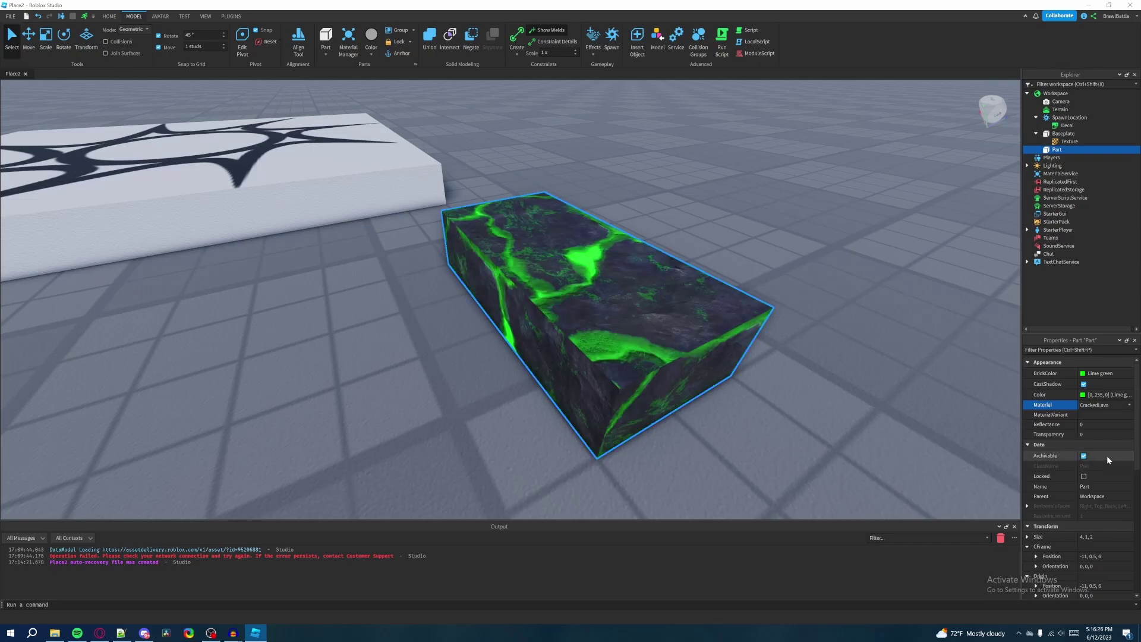
key(f)
scroll(886, 440, down, 3)
scroll(906, 440, up, 2)
right_drag(907, 441, 900, 443)
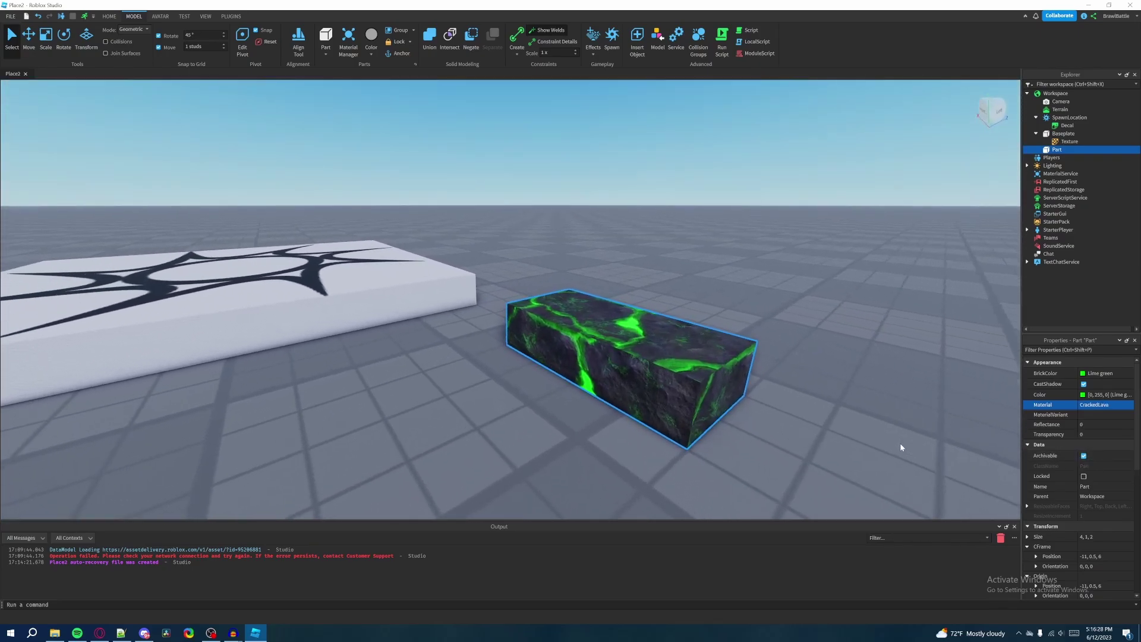
Try adjusting the Part's transparency and bring it back to 0.
click(1104, 432)
mouse_move(1112, 438)
mouse_down()
mouse_move(1135, 436)
mouse_move(1107, 435)
mouse_up()
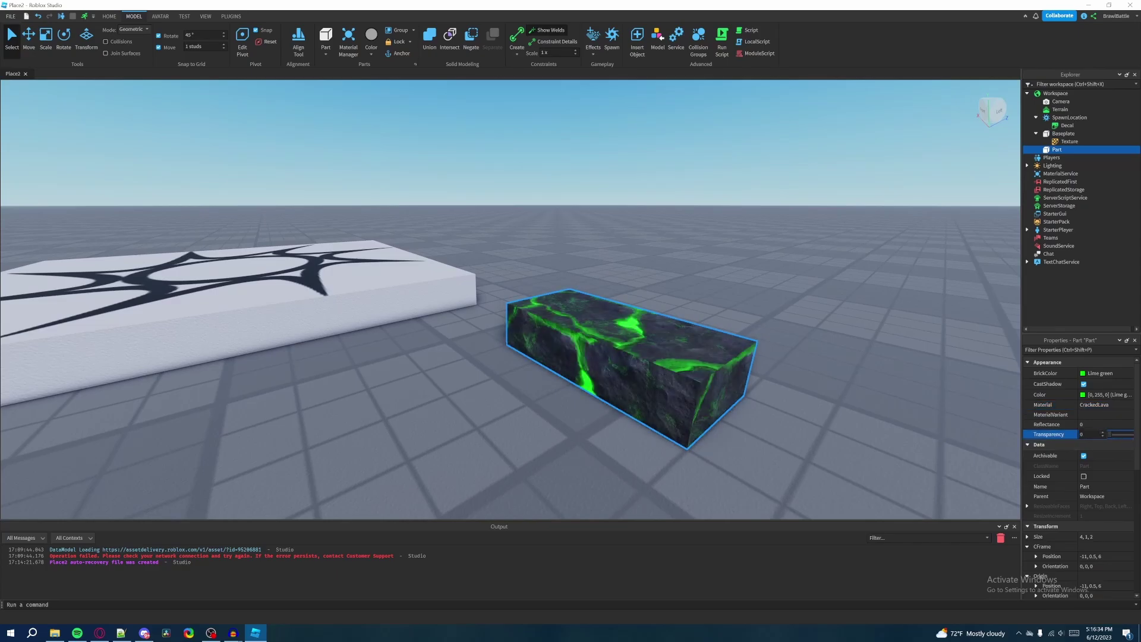
click(907, 441)
right_drag(906, 437, 891, 433)
Try turning off the Part's CanCollide property and enable it again.
click(685, 380)
scroll(1091, 468, down, 6)
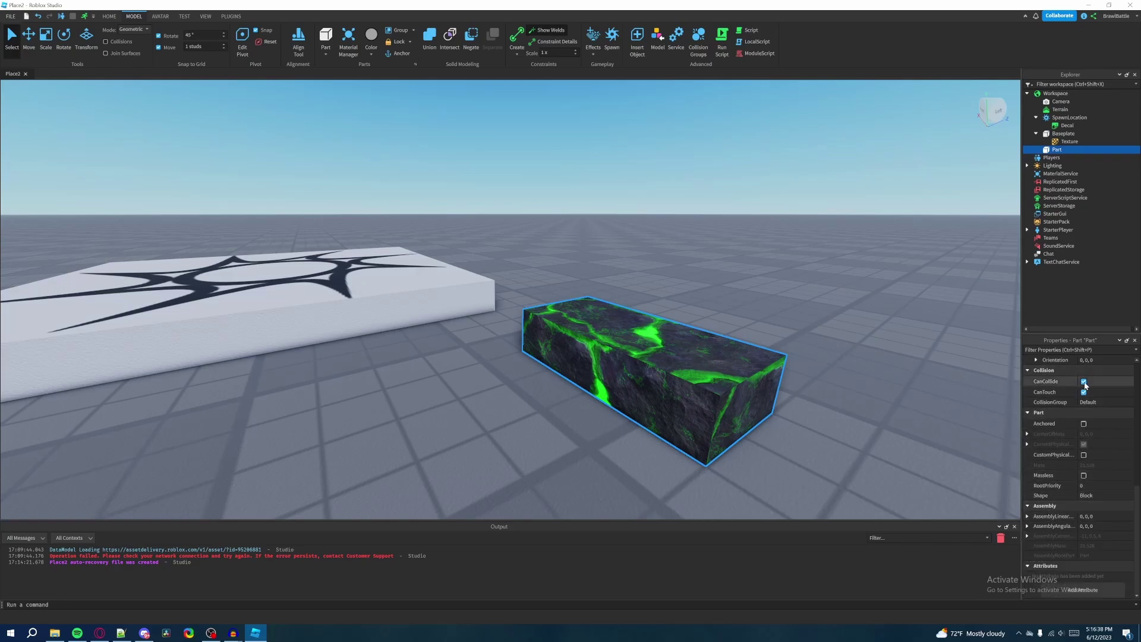
click(1083, 381)
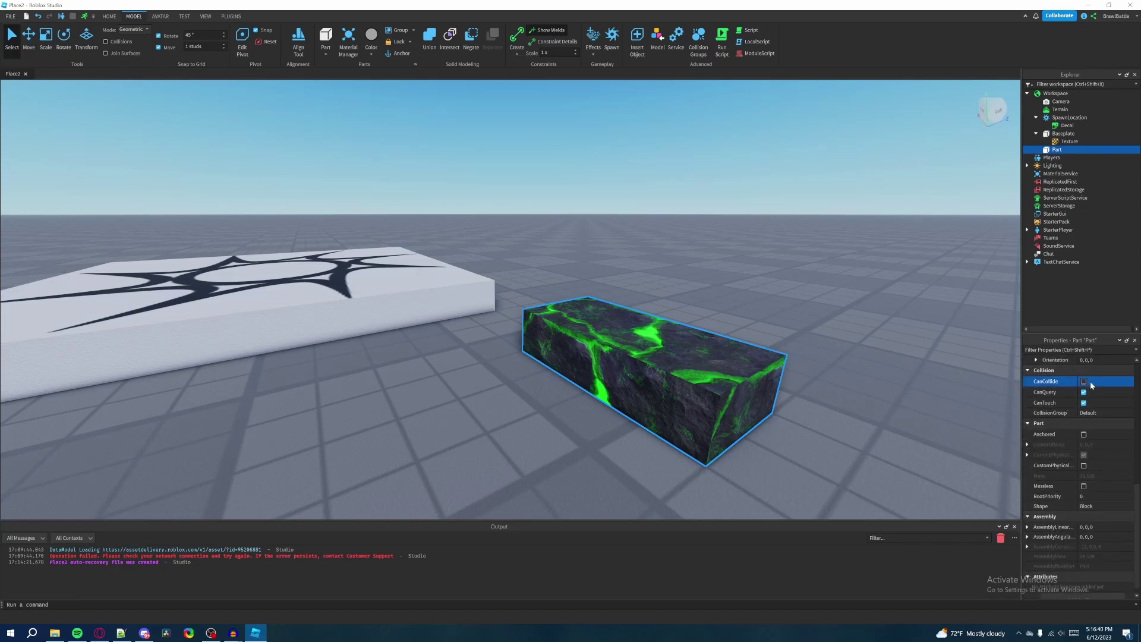
click(1083, 382)
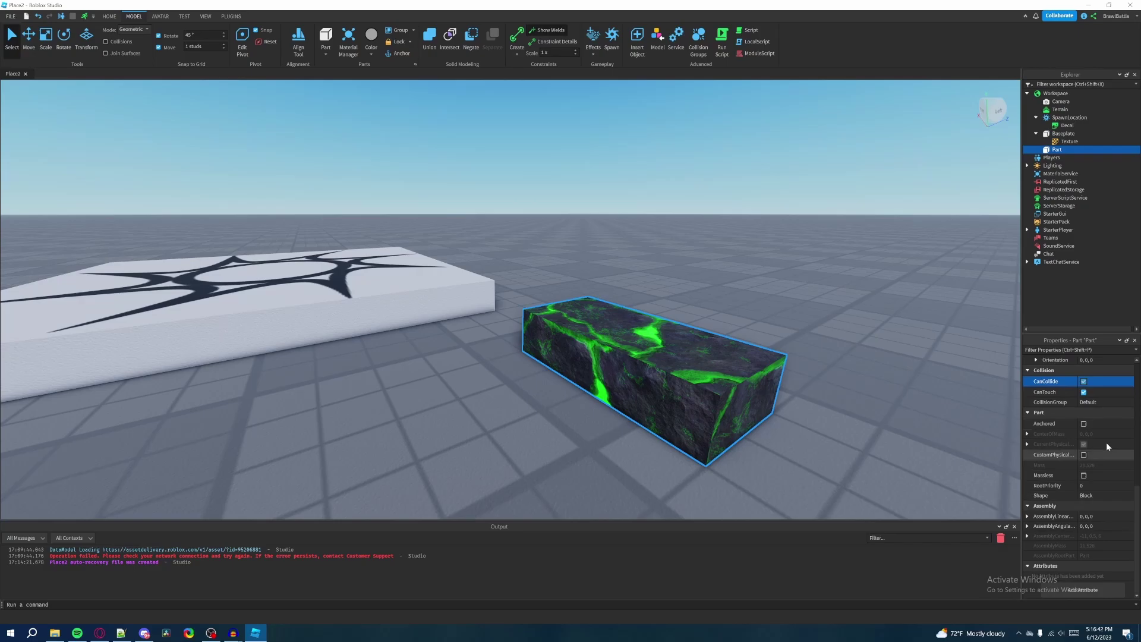
Enable the Anchored property on the Part.
click(1082, 424)
click(1083, 424)
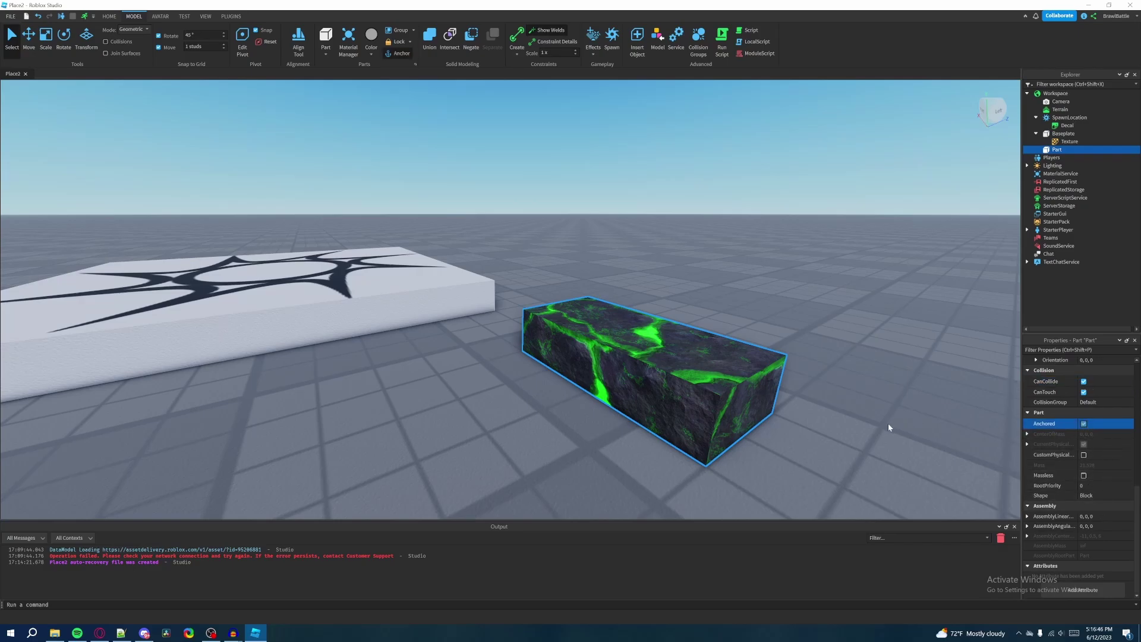
scroll(1086, 462, up, 8)
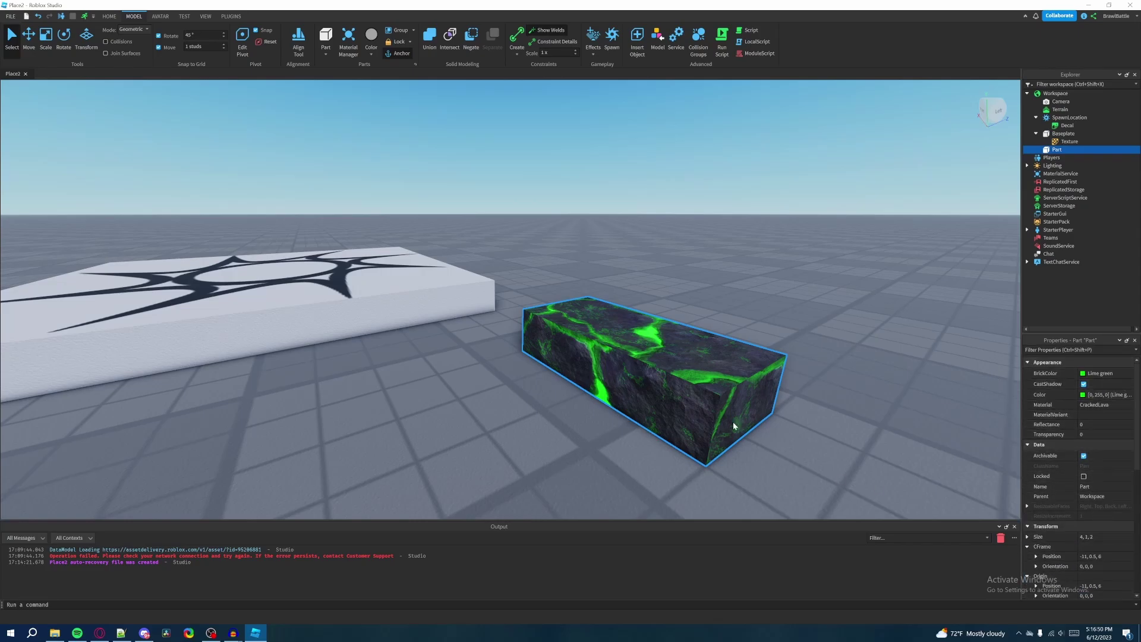
Slide the Part across the baseplate to about -13, 0.5, 9 with the Select tool.
drag(643, 375, 692, 415)
right_drag(693, 416, 712, 405)
key(s)
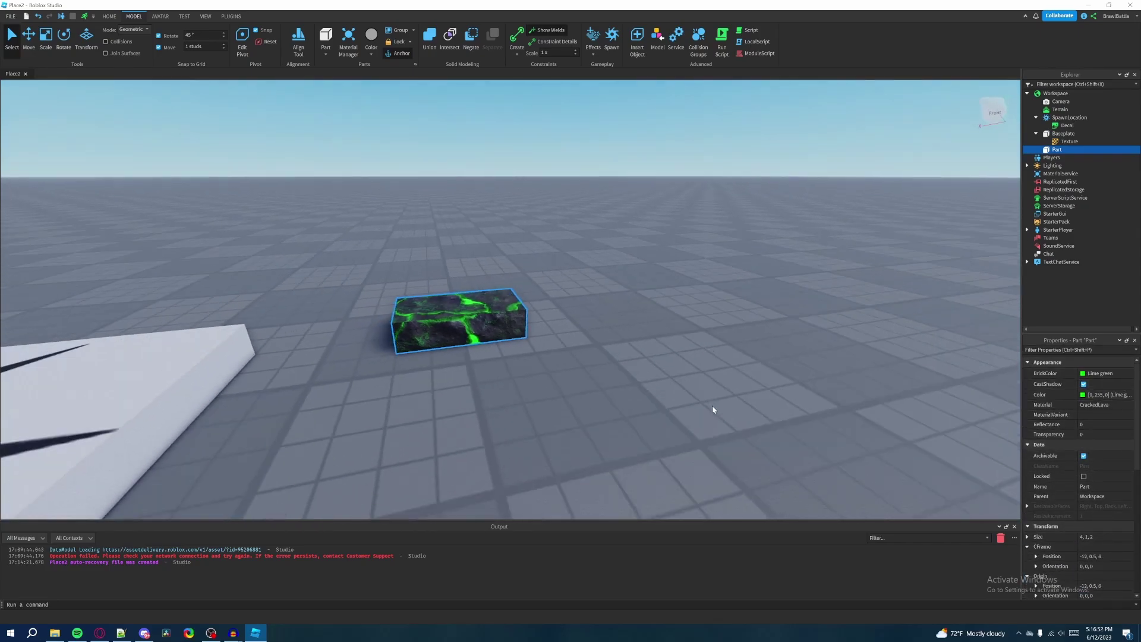
key(w)
key(a)
drag(608, 355, 579, 288)
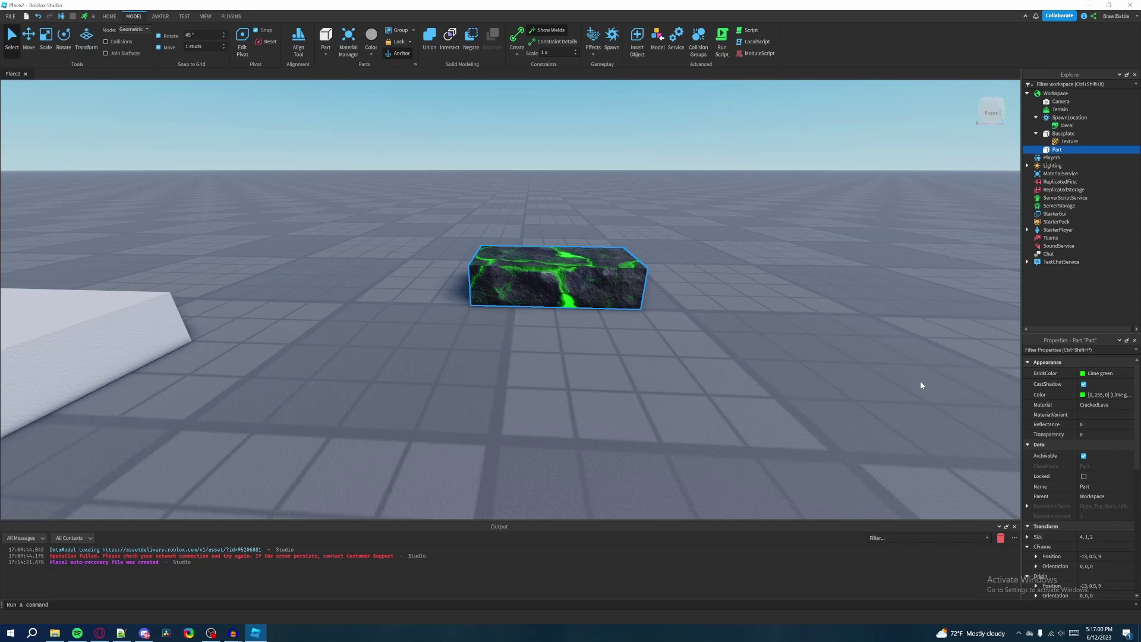
Examine the Part from several angles, distances and heights by moving the camera around it.
right_drag(635, 294, 617, 341)
scroll(631, 349, down, 2)
scroll(614, 342, up, 1)
scroll(613, 339, up, 2)
key(e)
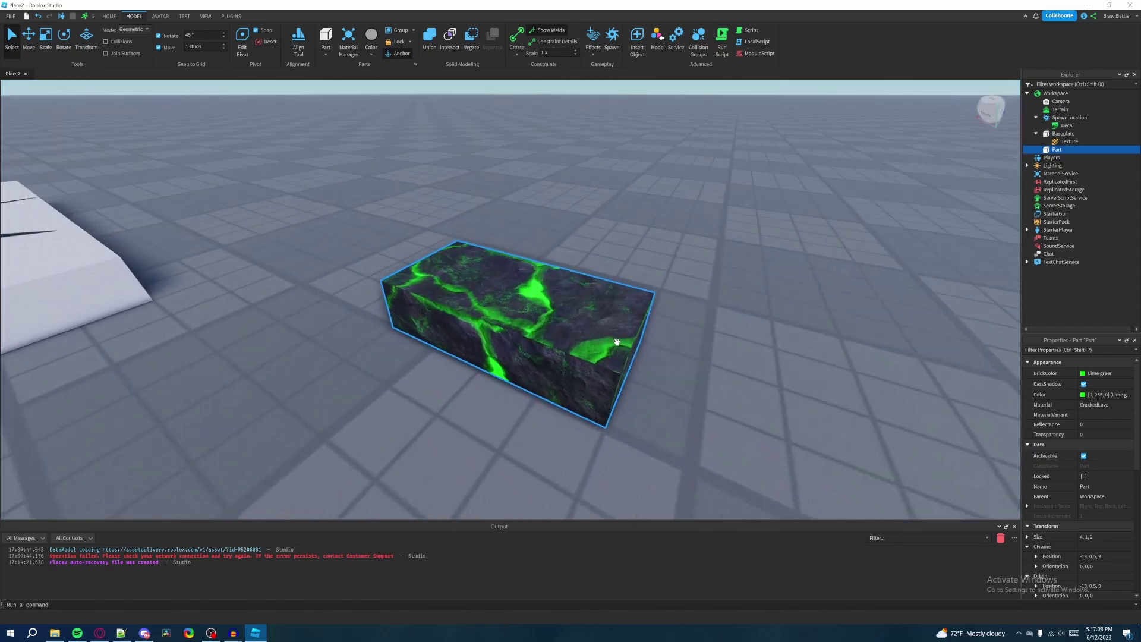
scroll(671, 359, down, 1)
key(q)
right_drag(691, 378, 643, 379)
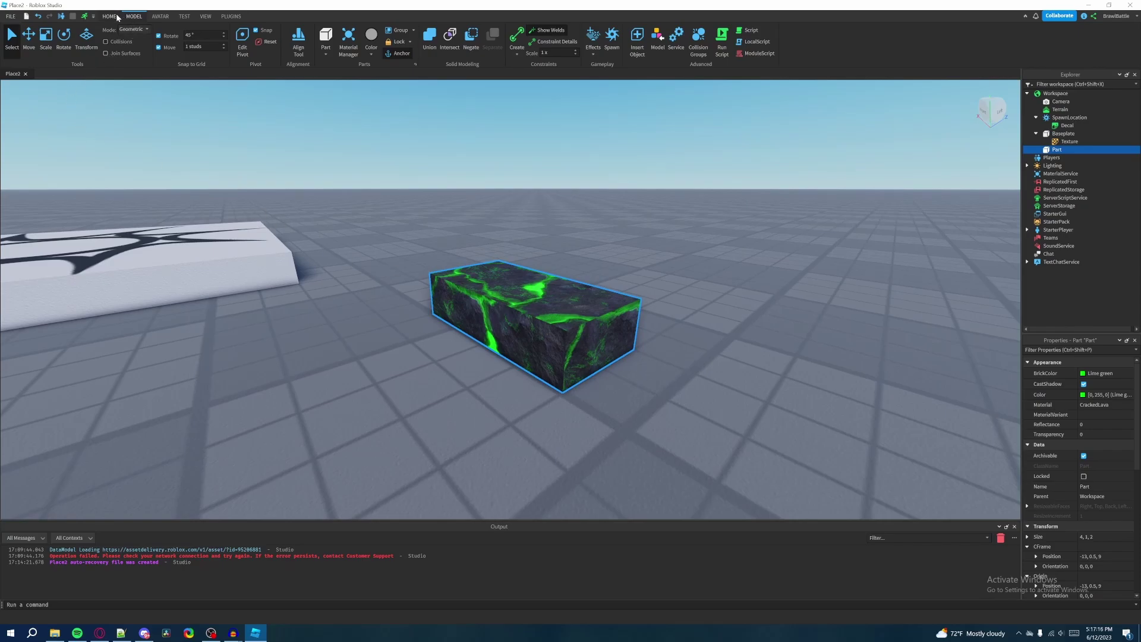
key(w)
key(d)
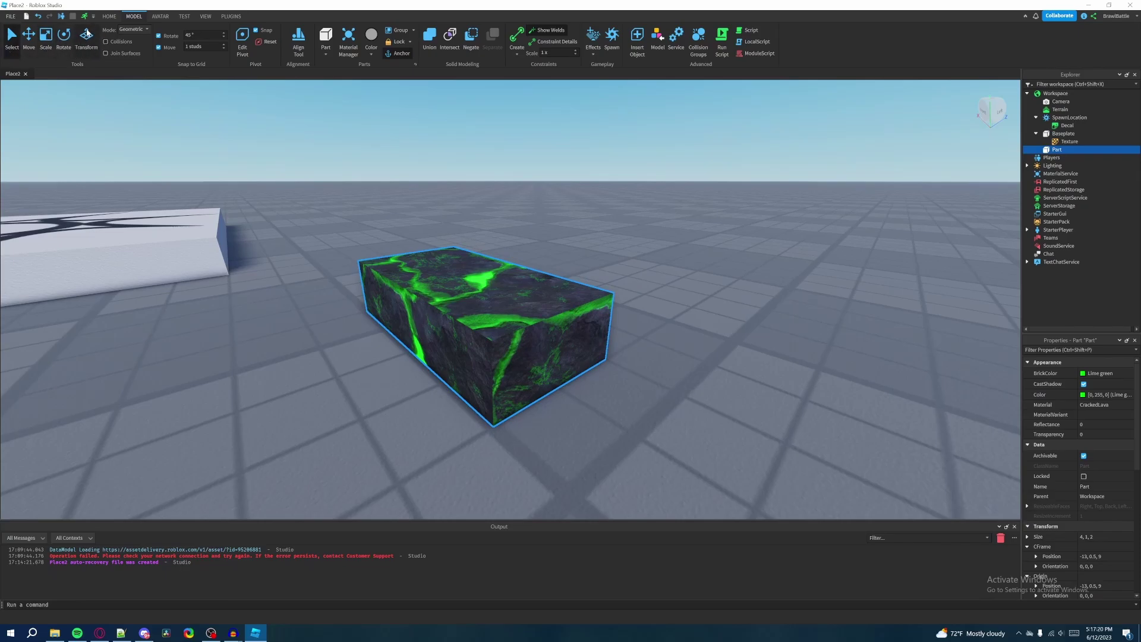
right_drag(175, 143, 121, 136)
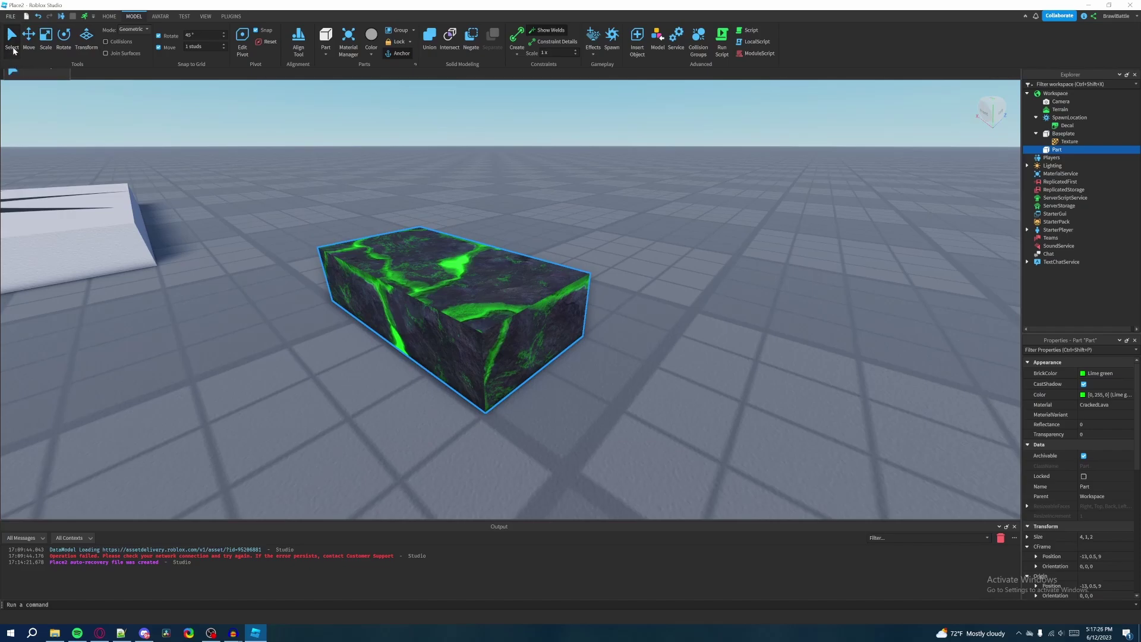
Reposition the Part to about -12, 0.5, 11 and the SpawnLocation to about -2, 0.5, 1, leaving the Part selected.
drag(392, 287, 592, 354)
right_drag(592, 355, 456, 232)
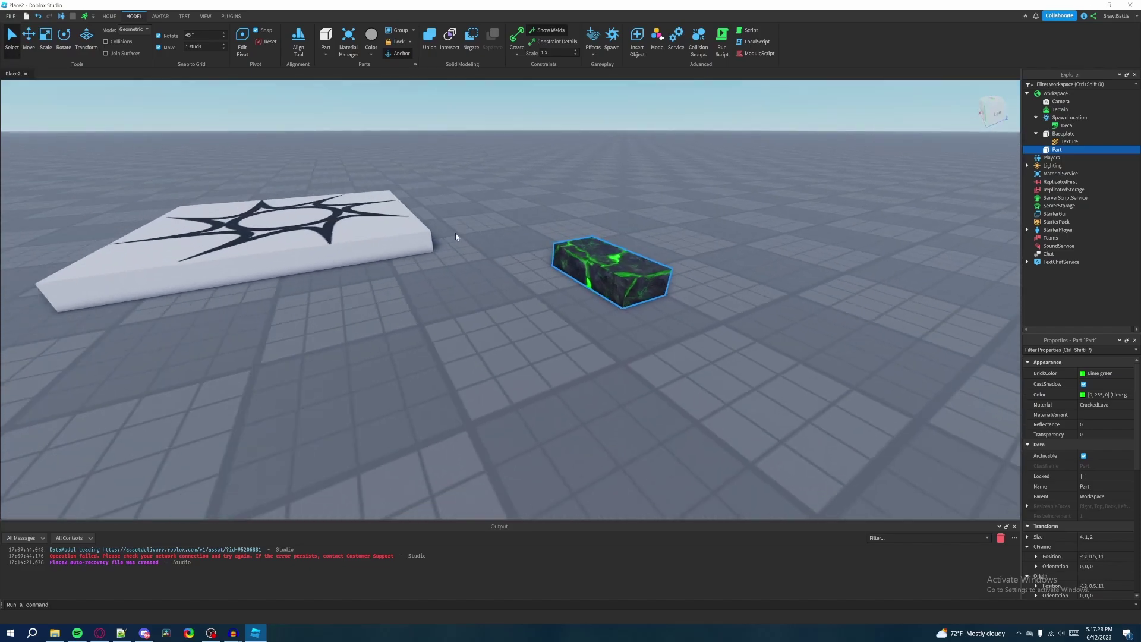
drag(429, 237, 473, 222)
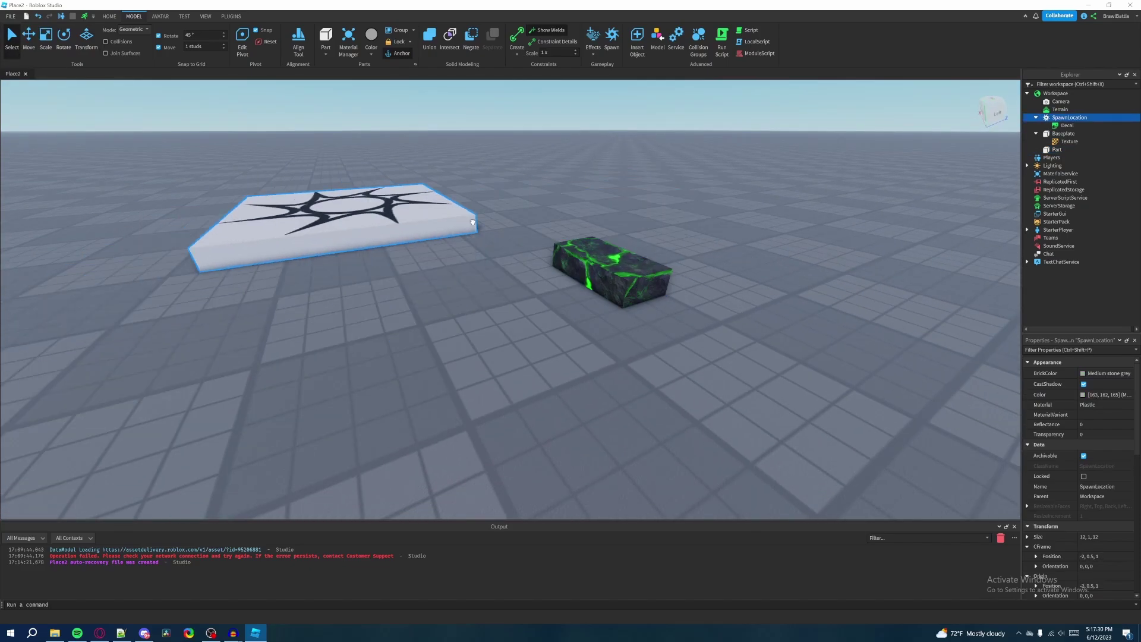
click(635, 288)
click(547, 396)
right_drag(546, 397, 598, 372)
key(w)
key(w)
click(586, 324)
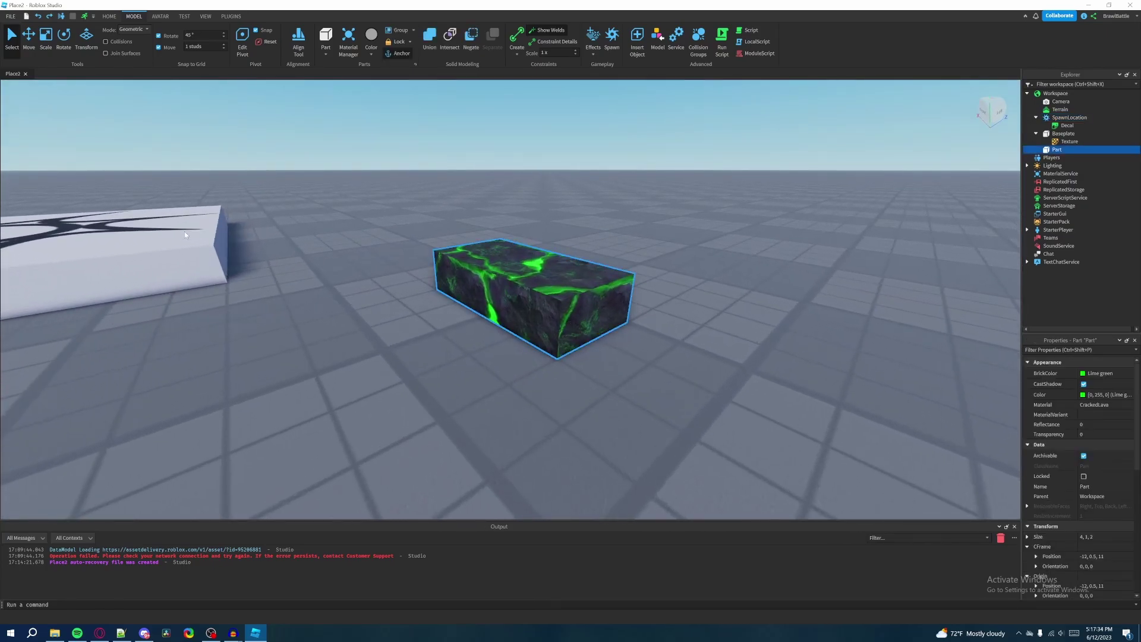
Try moving the Part along its Z axis to about 19 with the Move tool, and undo it.
click(28, 43)
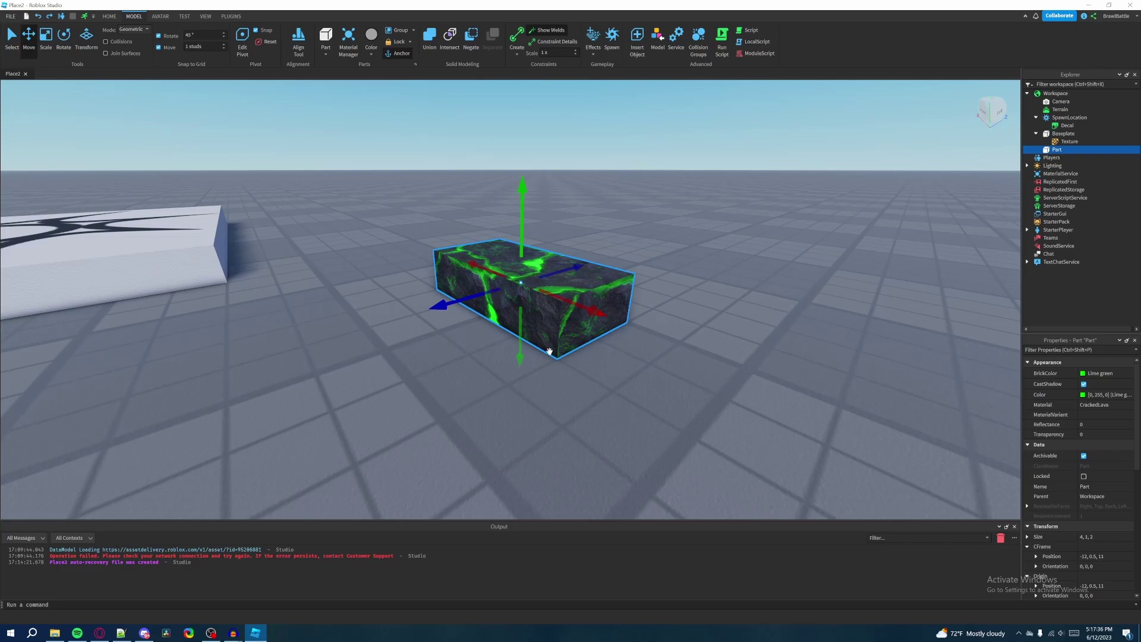
scroll(549, 351, up, 5)
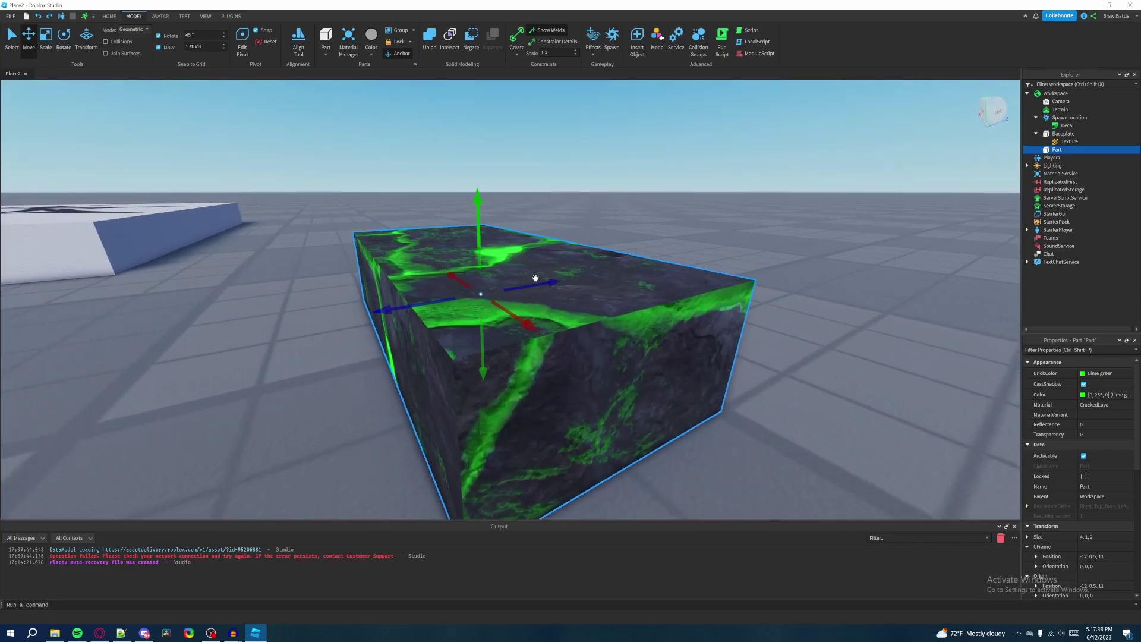
scroll(505, 297, down, 4)
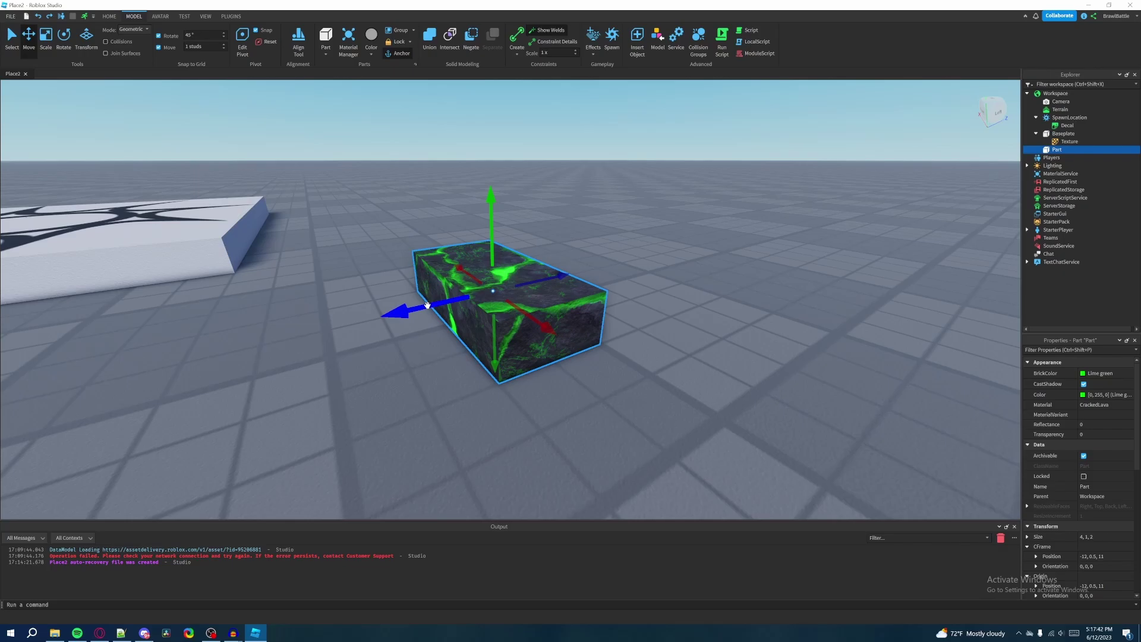
drag(408, 311, 781, 269)
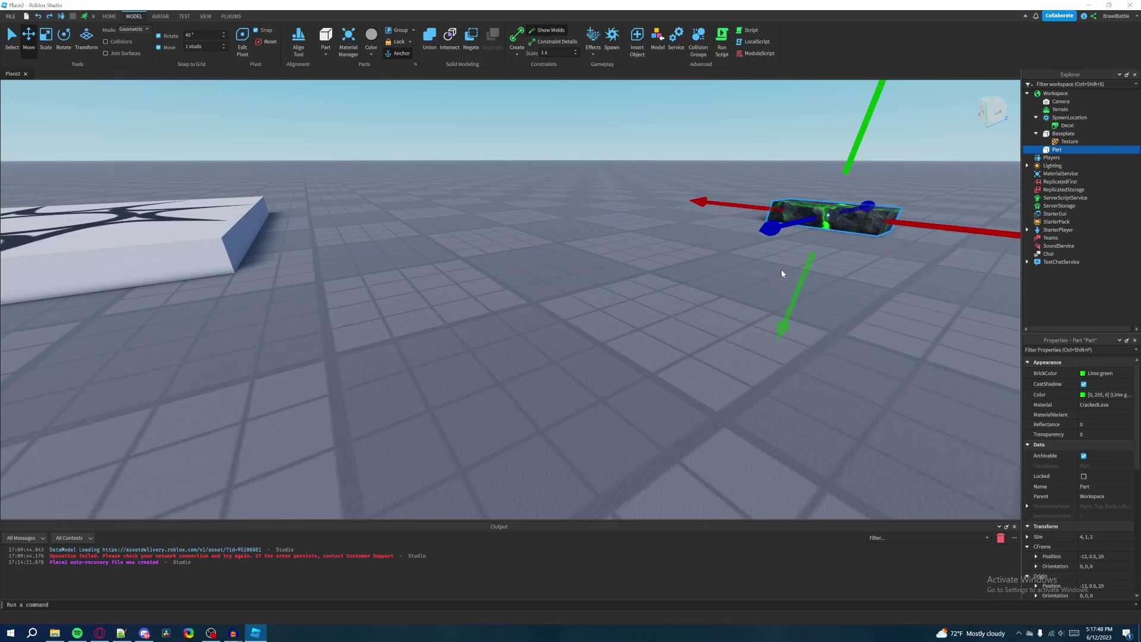
key(ctrl+z)
Try raising the Part to a height of about 12.5 studs with the Move tool and bring it back down.
drag(494, 235, 496, 181)
right_drag(497, 181, 497, 181)
drag(496, 181, 498, 180)
right_drag(496, 181, 498, 181)
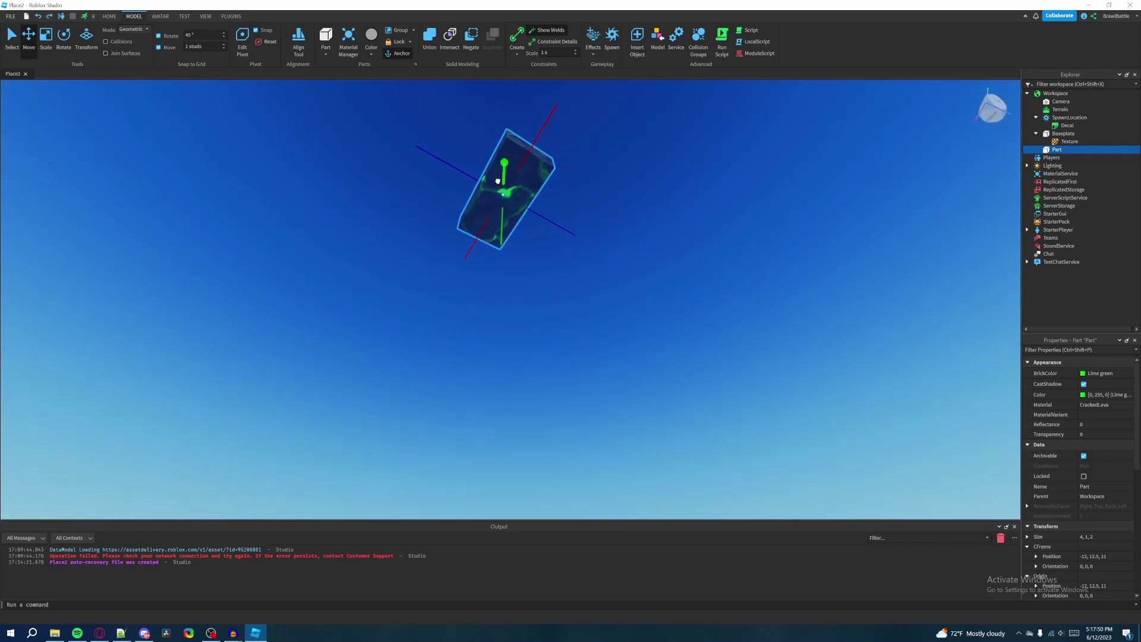
drag(497, 181, 497, 182)
right_drag(497, 181, 498, 181)
drag(497, 181, 599, 380)
right_drag(599, 380, 583, 349)
Try moving the Part freely with the Select tool, undo it, and place it at -12, 0.5, 11 with the Move tool.
key(ctrl+1)
drag(525, 351, 714, 303)
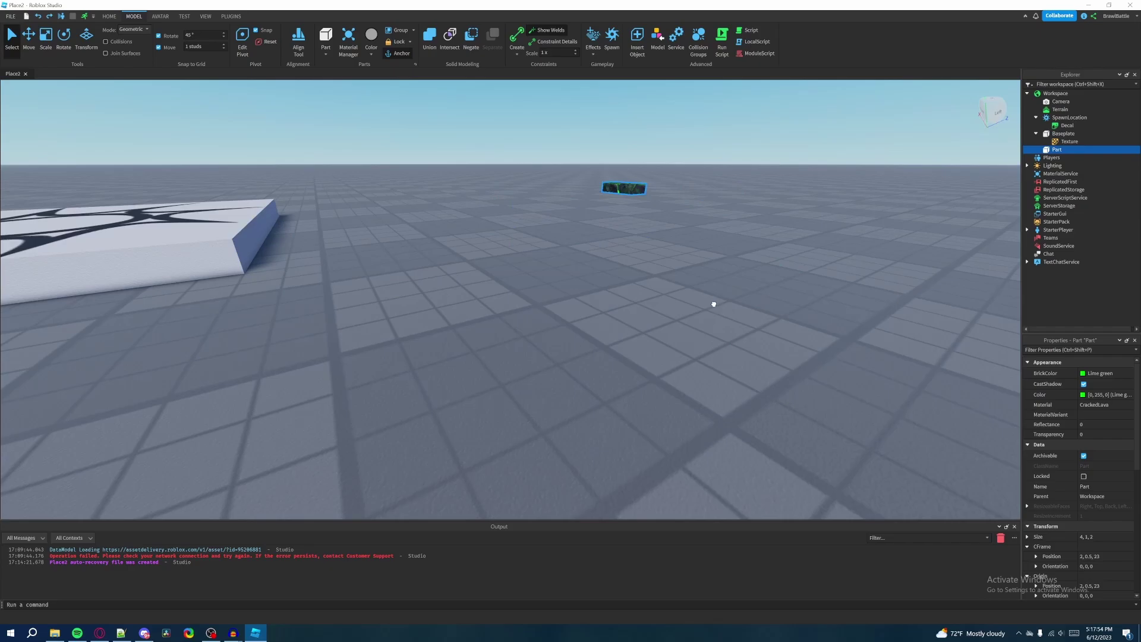
key(ctrl+z)
key(ctrl+2)
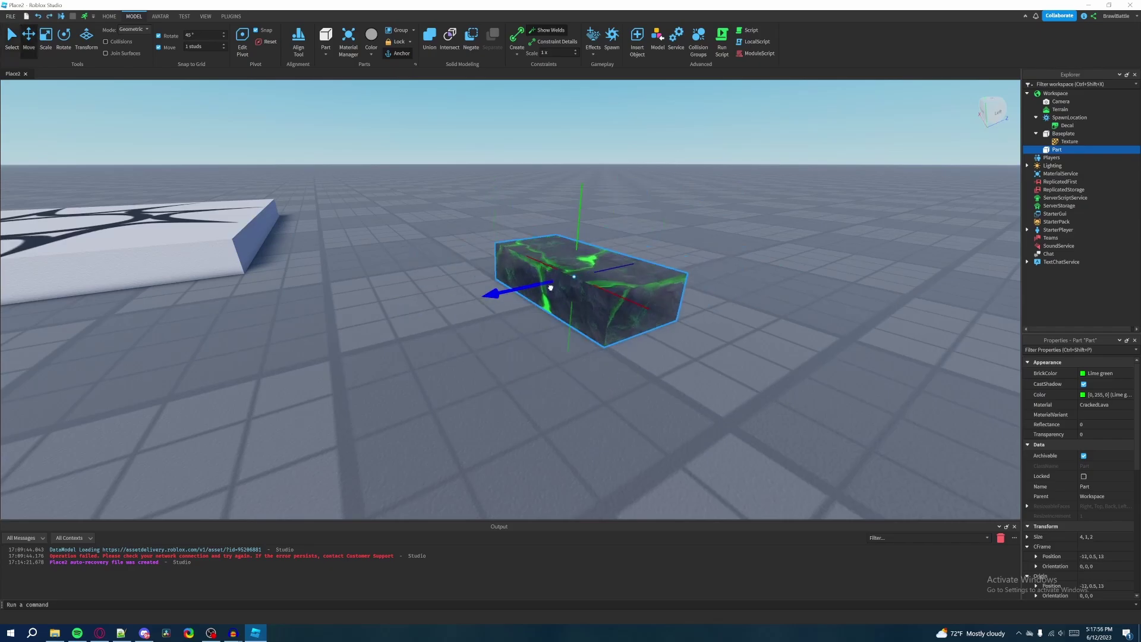
drag(551, 288, 368, 327)
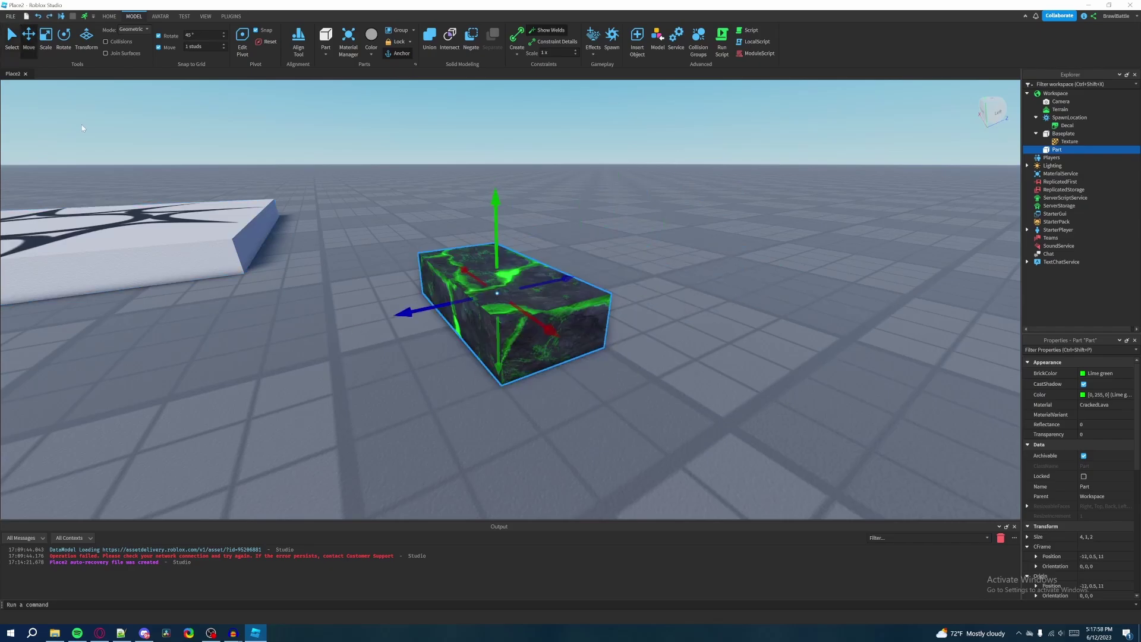
Stretch the Part along its Z axis to about 11 studs with the Scale tool.
click(44, 54)
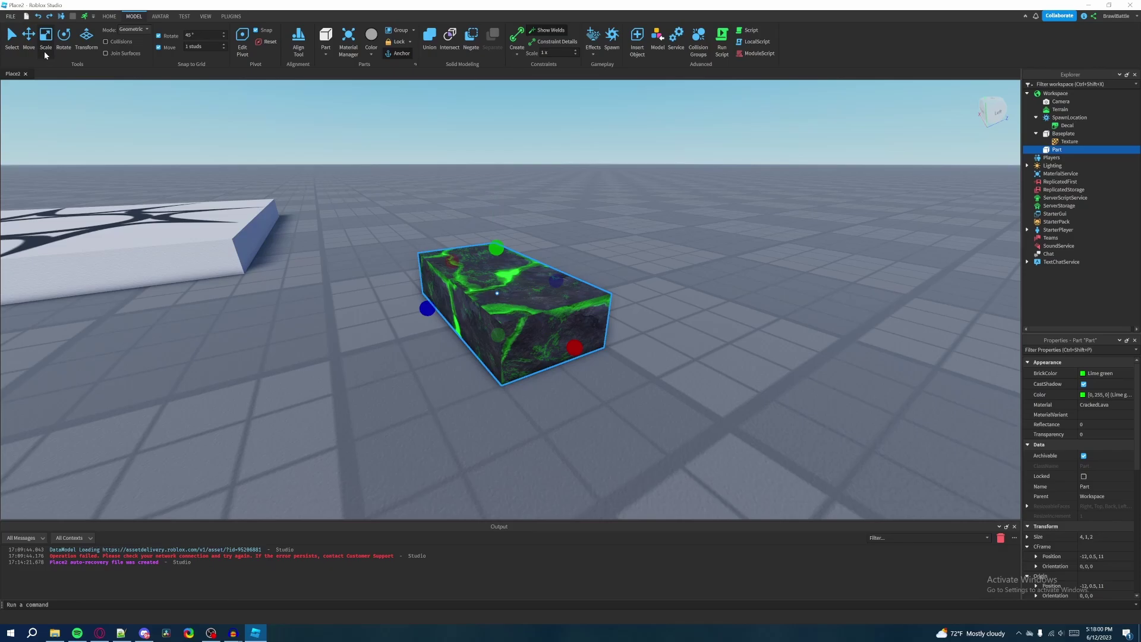
right_drag(479, 334, 499, 340)
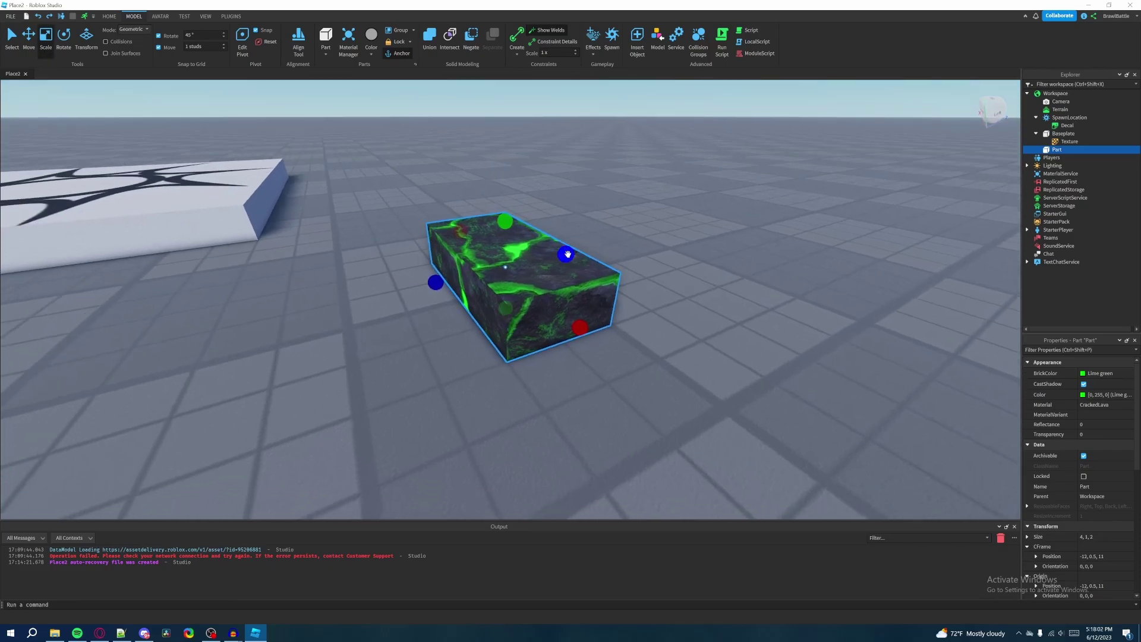
drag(567, 255, 790, 199)
key(a)
right_drag(647, 297, 649, 300)
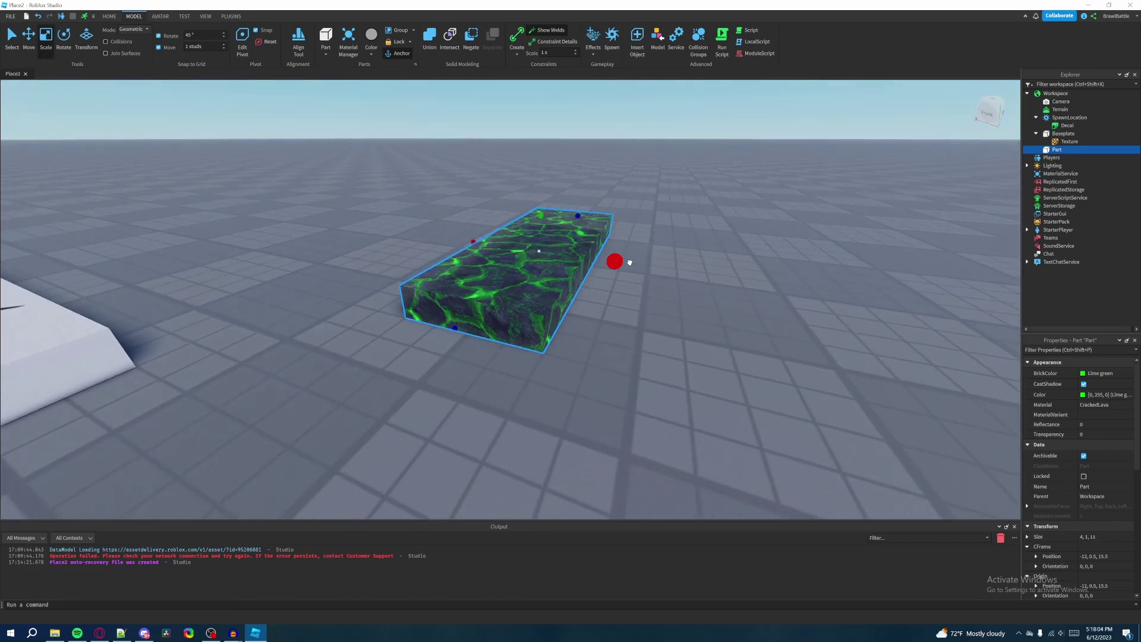
Scale the Part on all three axes to a size of about 5, 3, 7 studs.
drag(627, 262, 794, 284)
drag(609, 223, 618, 160)
right_drag(618, 160, 716, 338)
drag(715, 339, 590, 331)
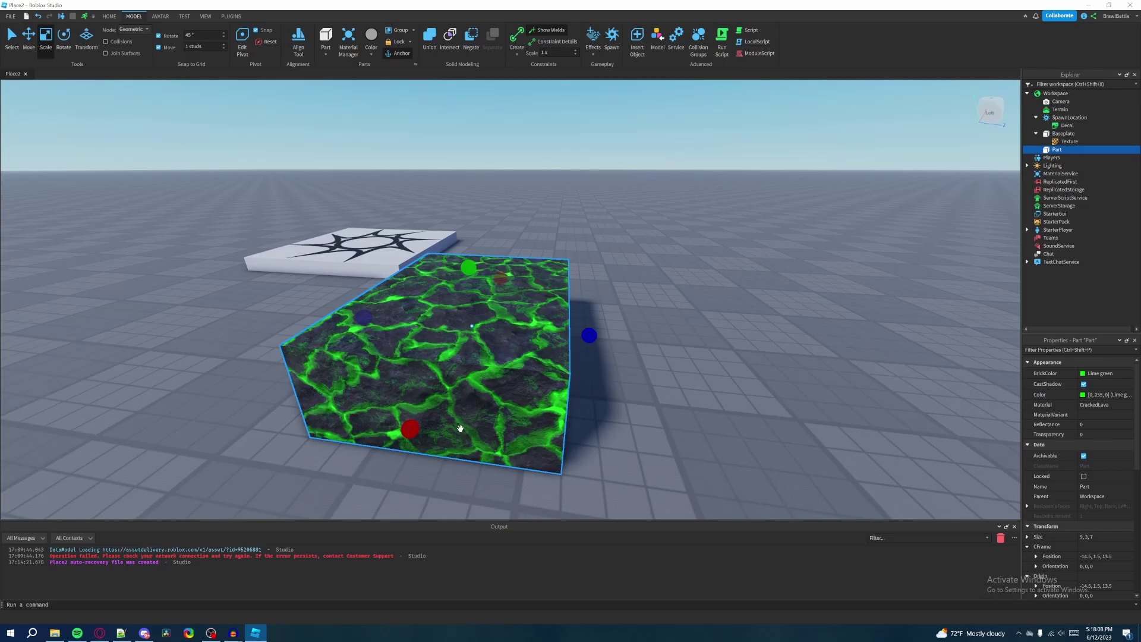
drag(407, 431, 466, 348)
key(w)
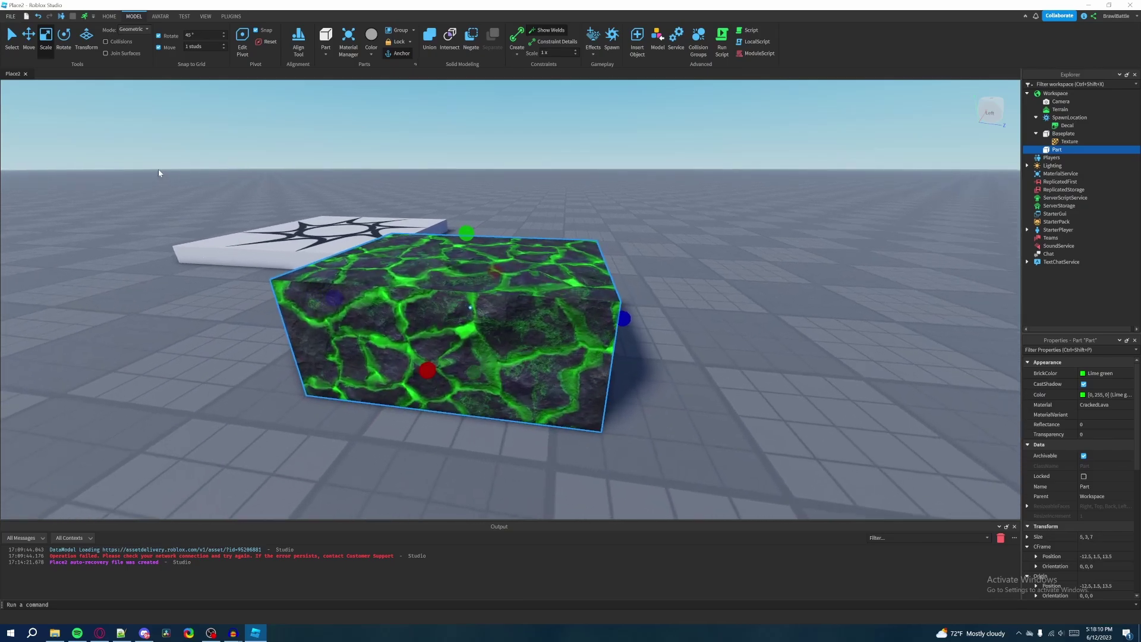
Try rotating the Part about its X axis with the Rotate tool, return it to 0, and inspect its rotation handles.
click(72, 45)
right_drag(517, 380, 522, 382)
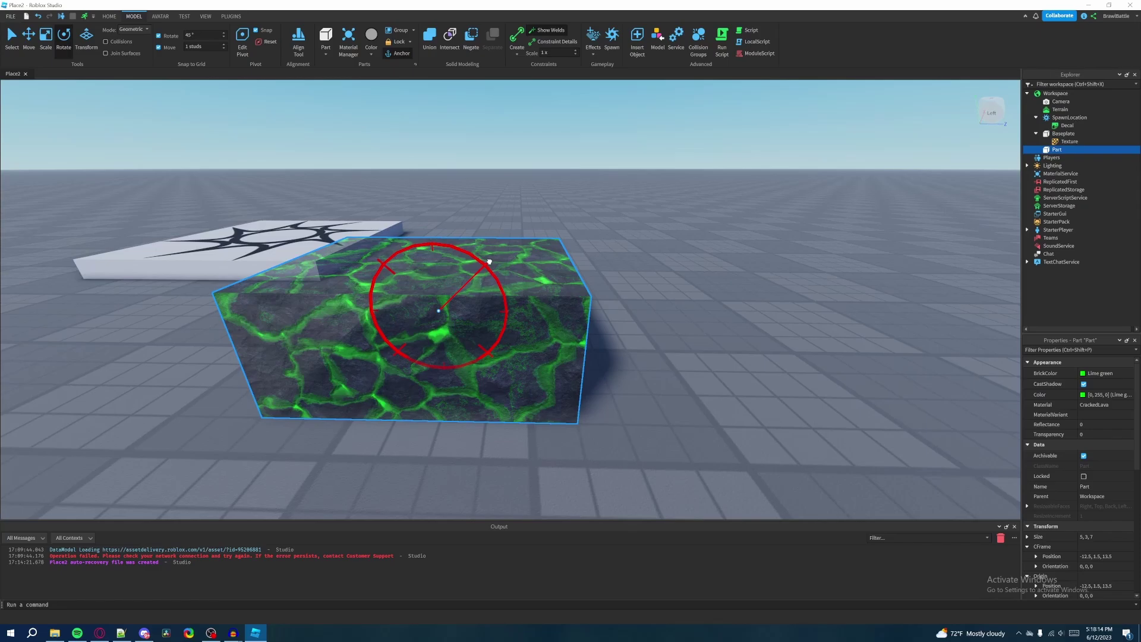
mouse_move(489, 262)
mouse_down()
mouse_move(437, 248)
mouse_move(489, 261)
mouse_move(515, 474)
mouse_move(537, 348)
mouse_move(481, 240)
mouse_move(492, 273)
mouse_up()
click(652, 434)
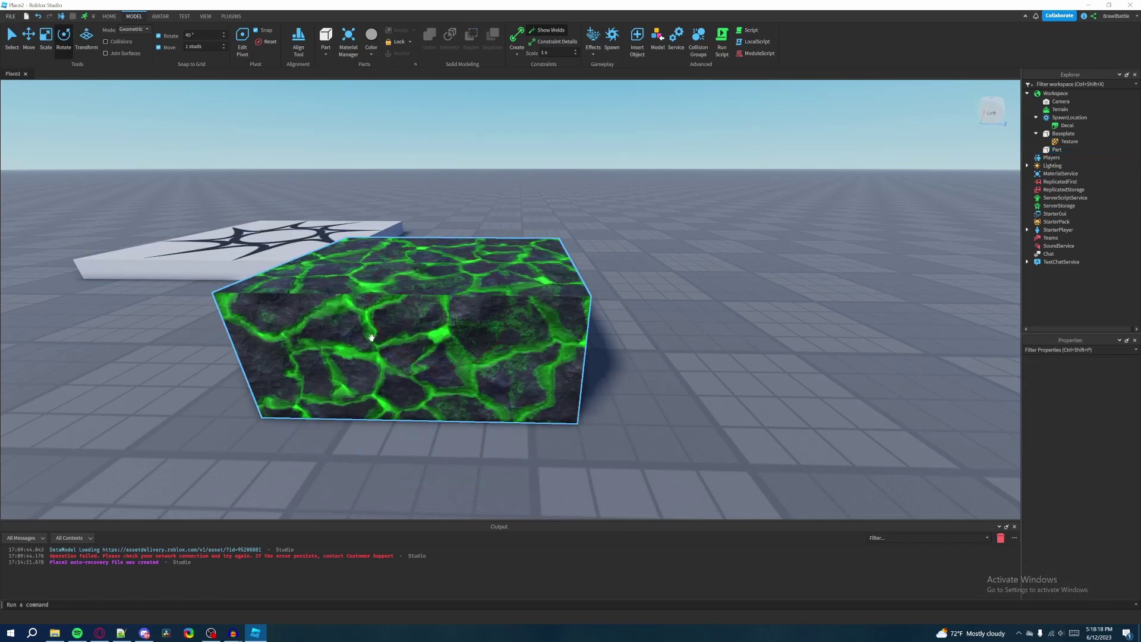
click(369, 333)
scroll(616, 433, down, 3)
right_drag(615, 433, 621, 433)
scroll(616, 428, up, 5)
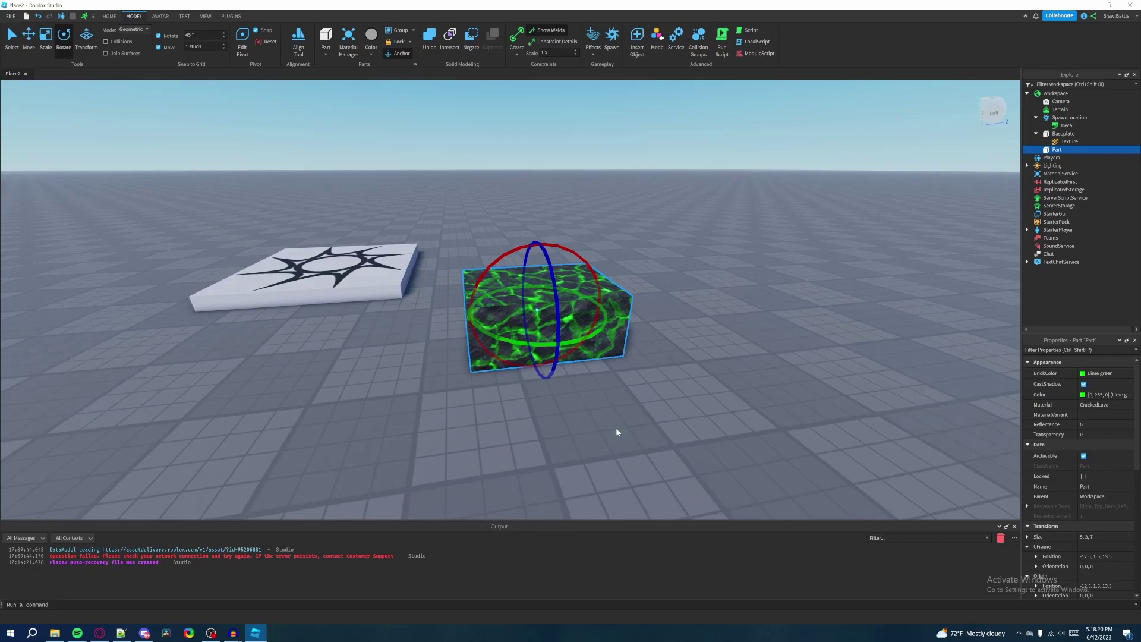
Move the Part to about -10.5, 1.5, 16.5 with the Select tool, view it beside the SpawnLocation, and deselect it.
key(ctrl+1)
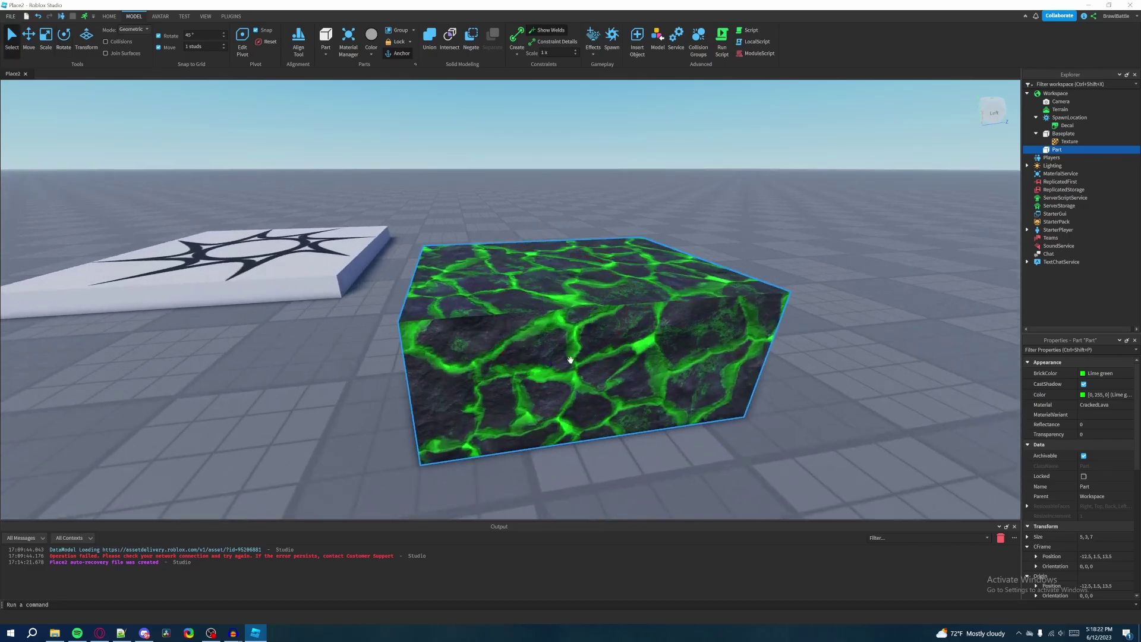
drag(463, 374, 616, 369)
scroll(611, 430, down, 5)
scroll(612, 433, up, 4)
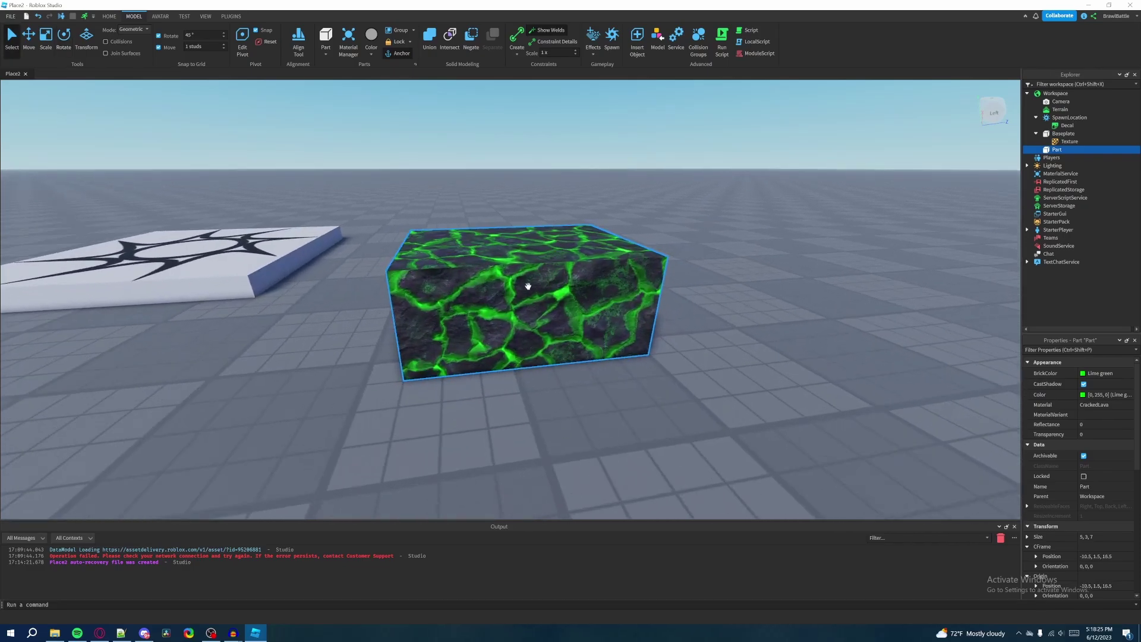
scroll(606, 390, down, 5)
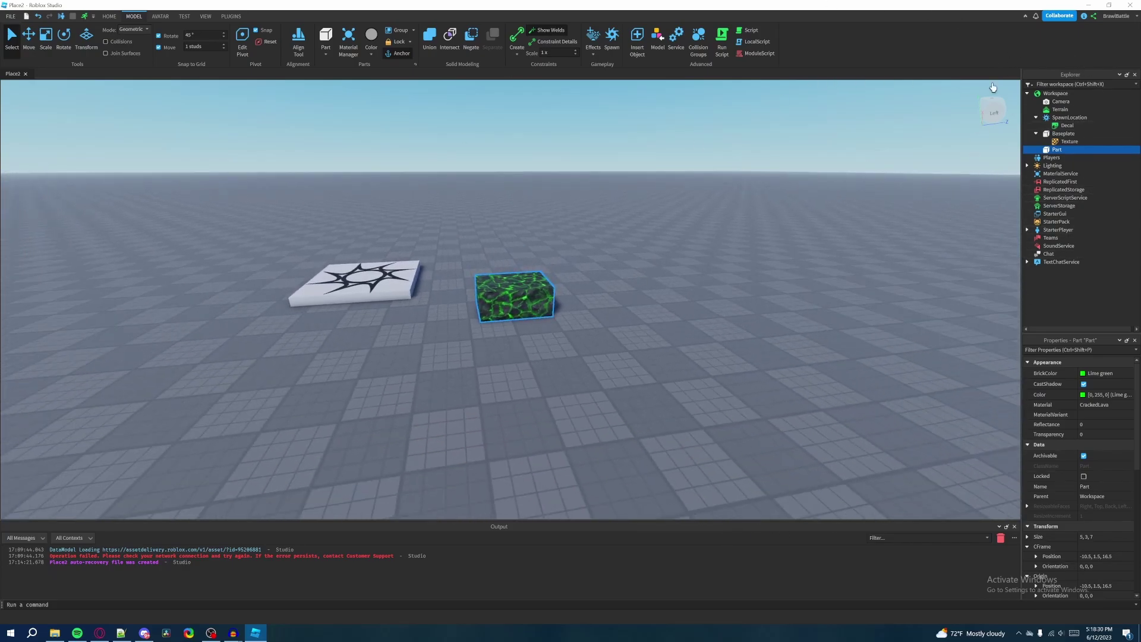
scroll(776, 333, up, 5)
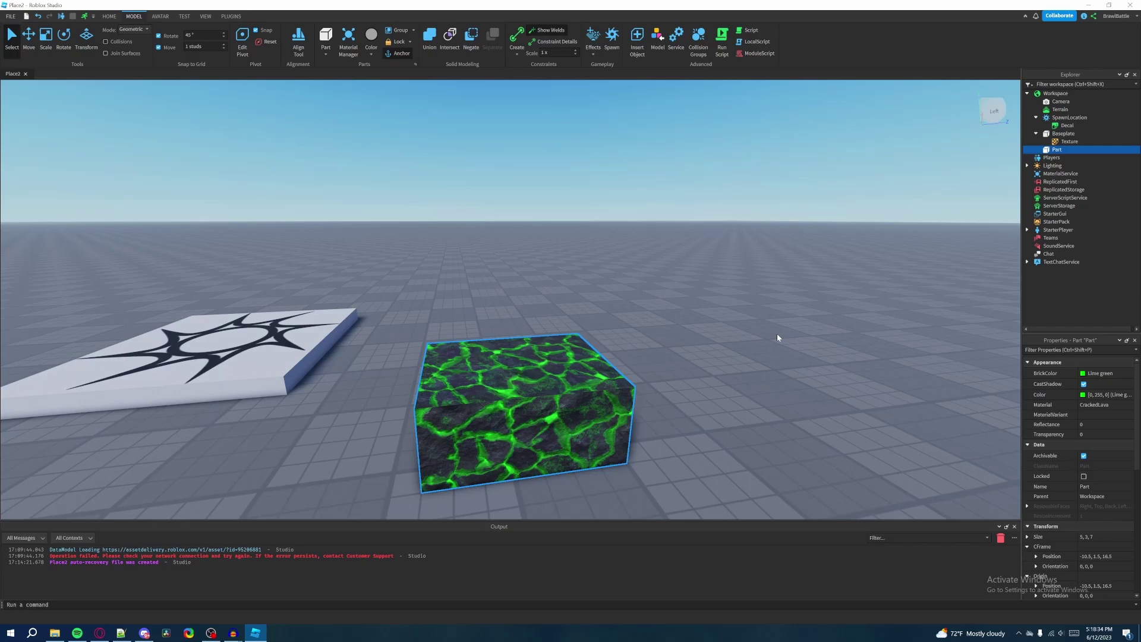
click(778, 335)
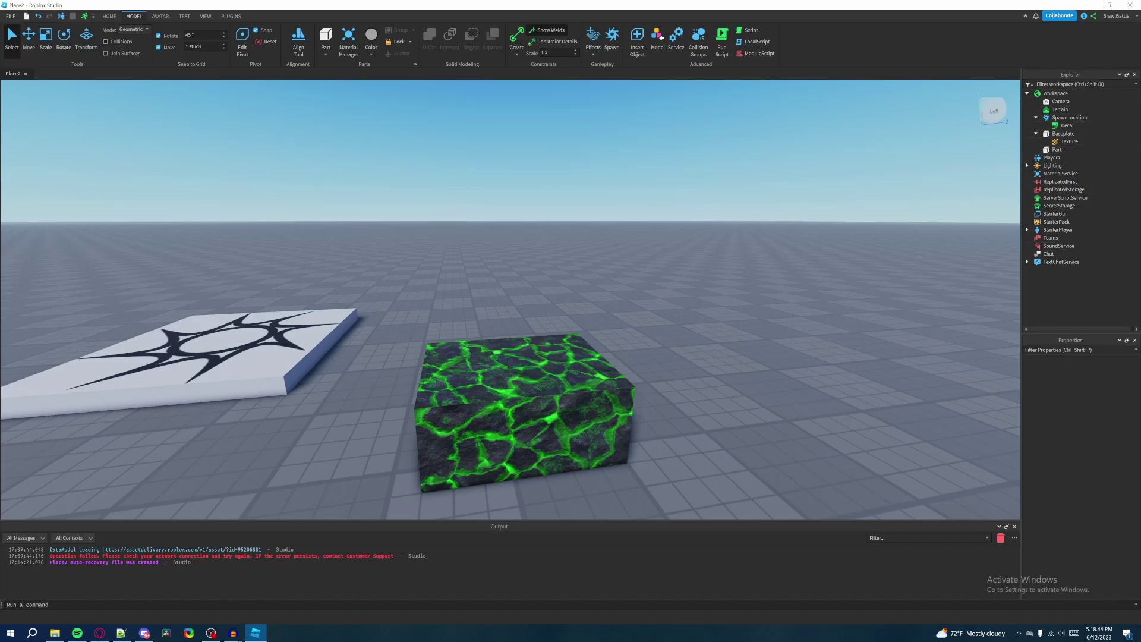
Select the CrackedLava Part and show its Move, Scale and Rotate handles in turn.
right_drag(843, 390, 843, 410)
scroll(349, 225, down, 2)
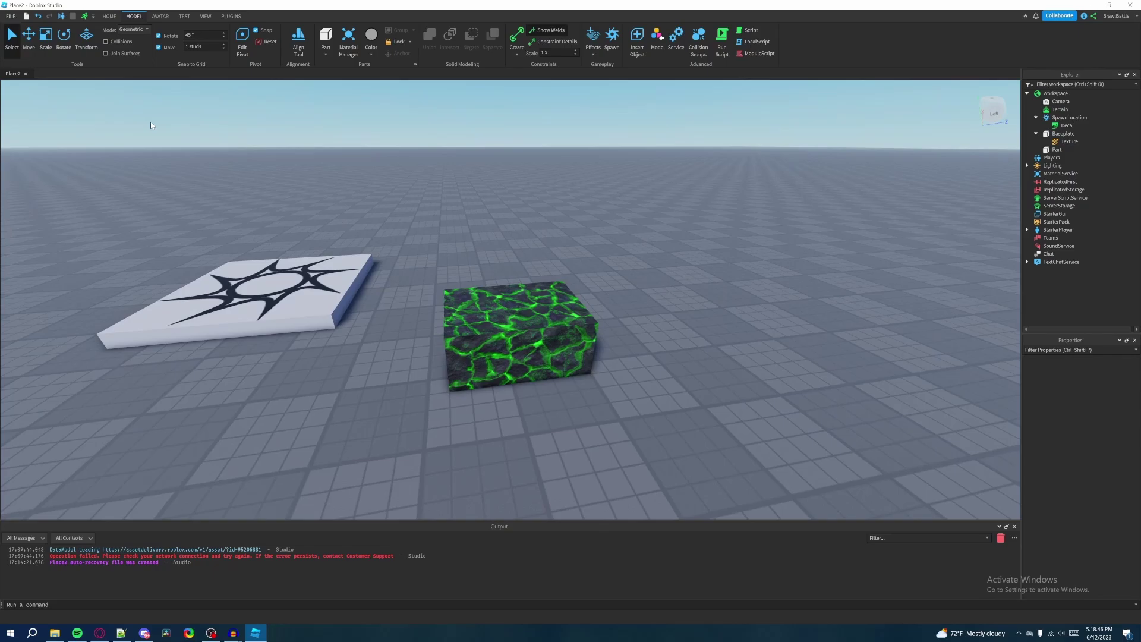
scroll(150, 124, up, 2)
mouse_move(557, 372)
mouse_down()
mouse_move(598, 389)
mouse_move(549, 387)
mouse_up()
click(46, 44)
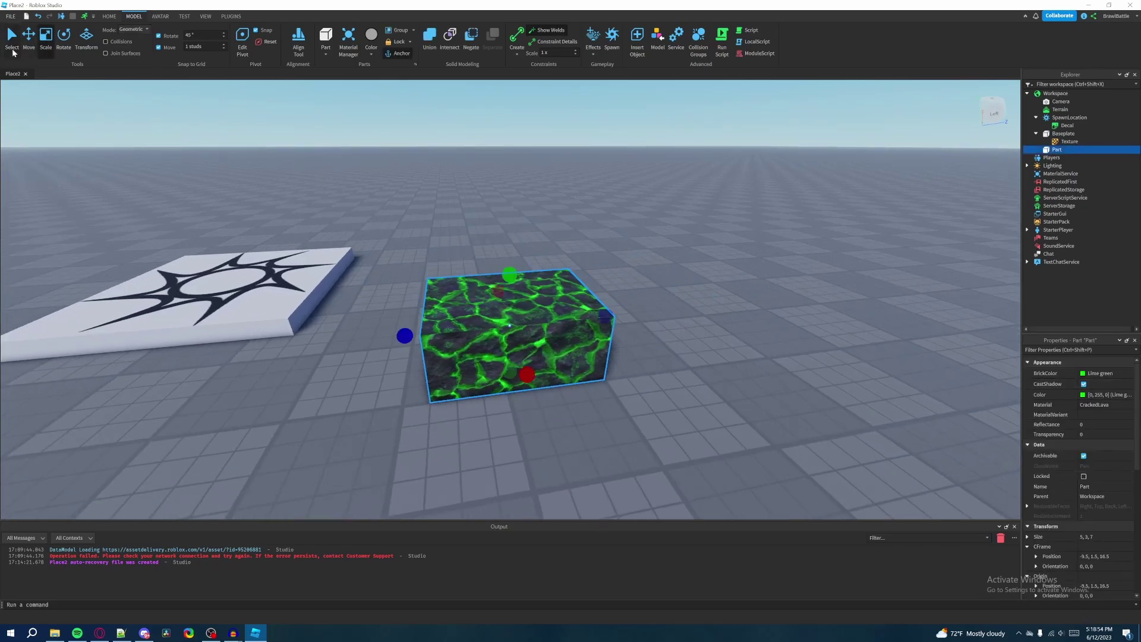
click(13, 46)
click(28, 48)
click(47, 49)
click(63, 36)
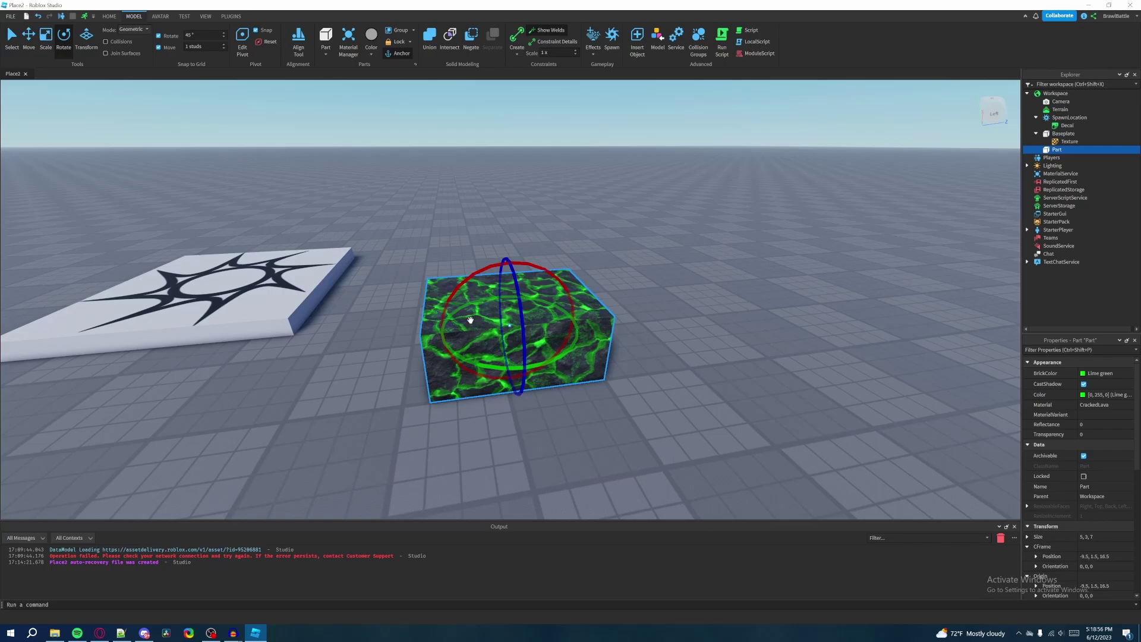
Move the CrackedLava Part to about -7.5, 1.5, 18.5 with the Select tool, deselect it, and view it beside the SpawnLocation.
click(12, 50)
drag(510, 315, 555, 350)
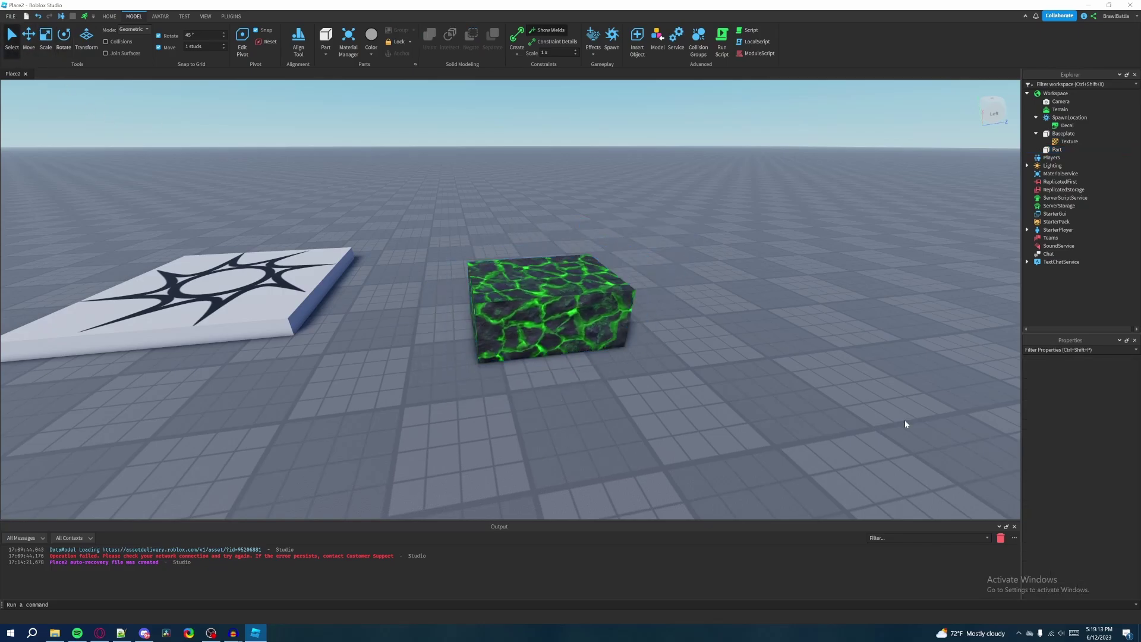
right_drag(858, 414, 858, 409)
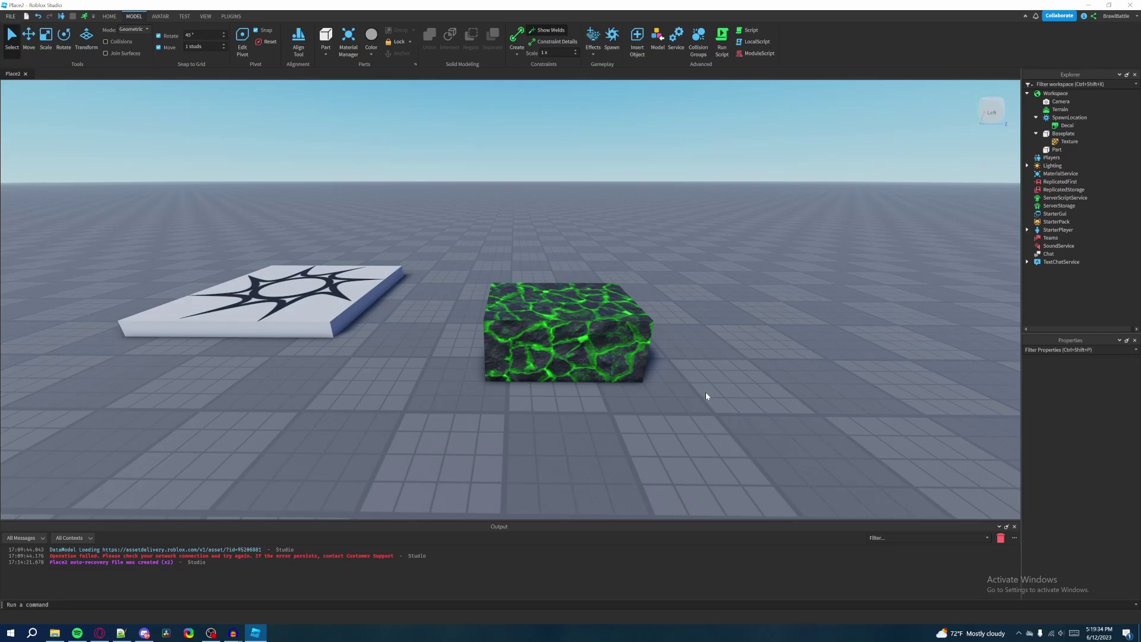
right_drag(675, 398, 676, 398)
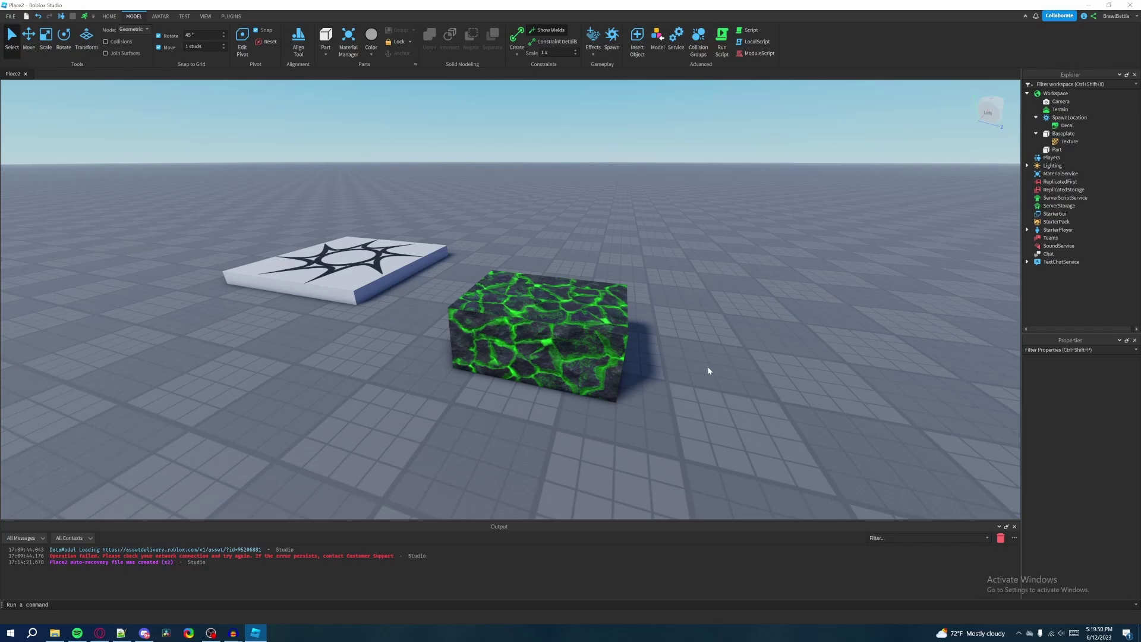
Insert two new block Parts stacked on top of the CrackedLava Part.
click(605, 352)
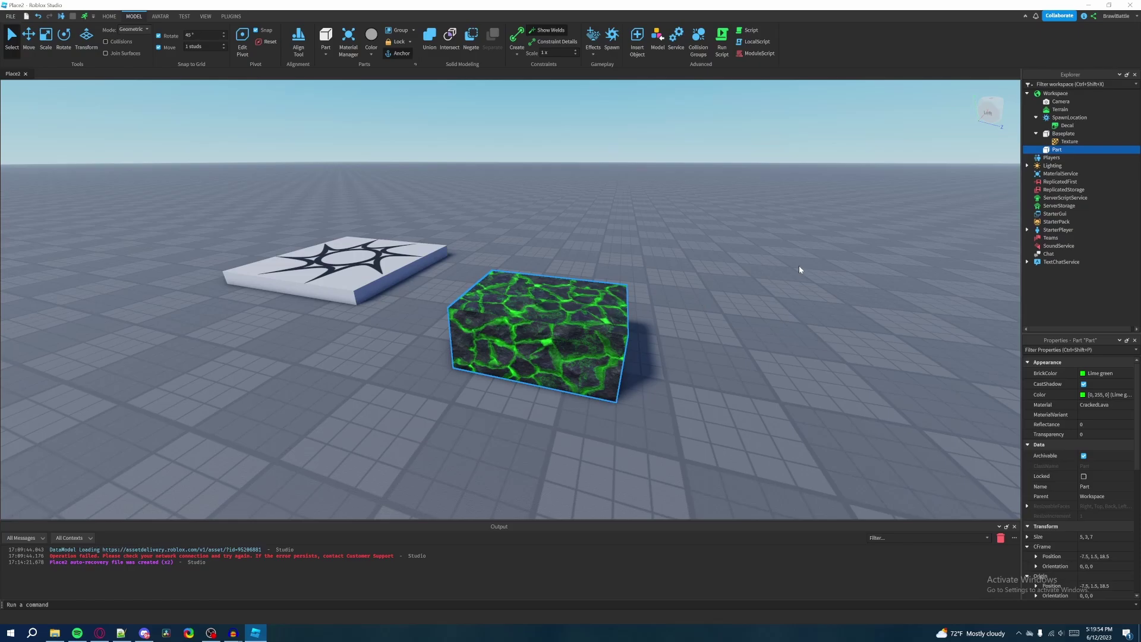
click(329, 42)
click(331, 49)
scroll(522, 323, up, 2)
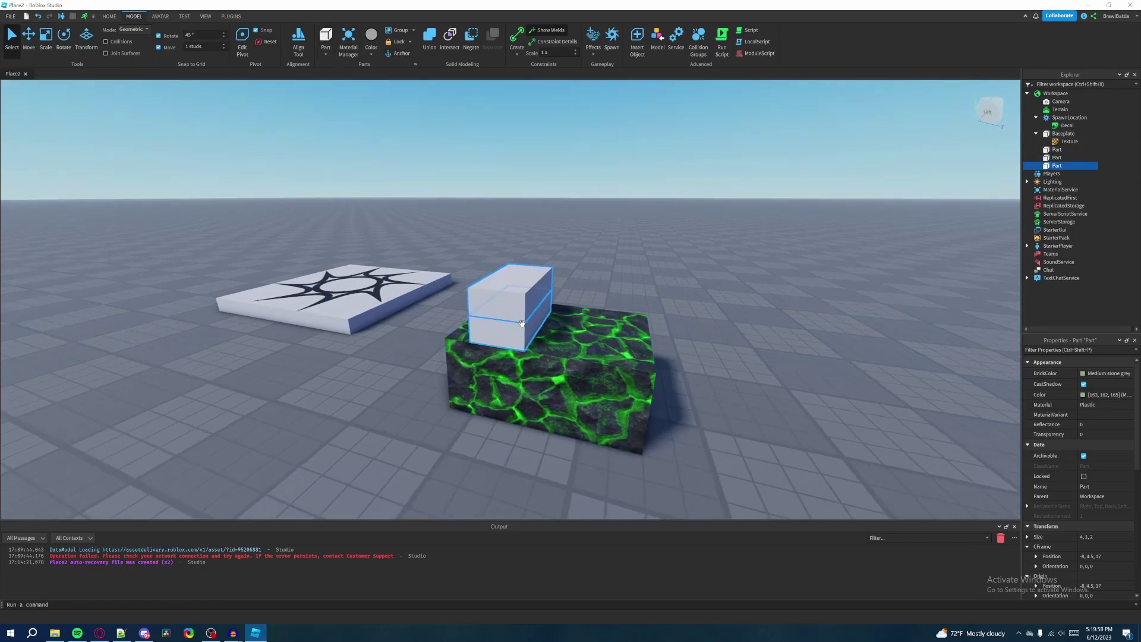
scroll(522, 324, up, 2)
scroll(856, 217, down, 1)
Check the lower new Part in the Explorer, and move the upper one off the stack onto the baseplate beside the CrackedLava block.
click(1057, 159)
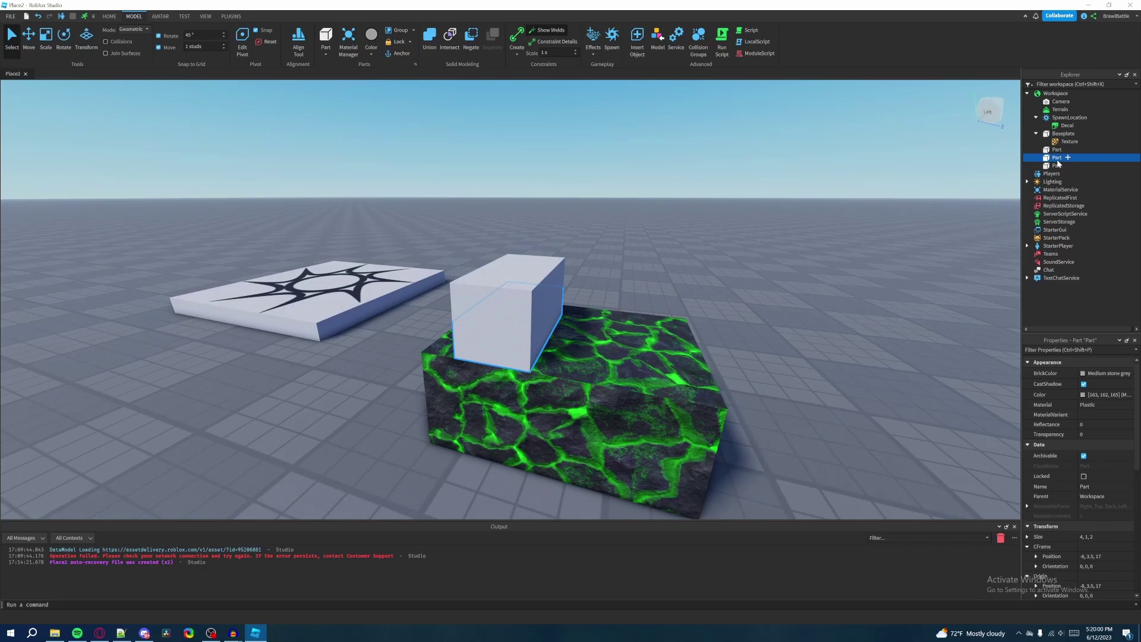
click(1063, 213)
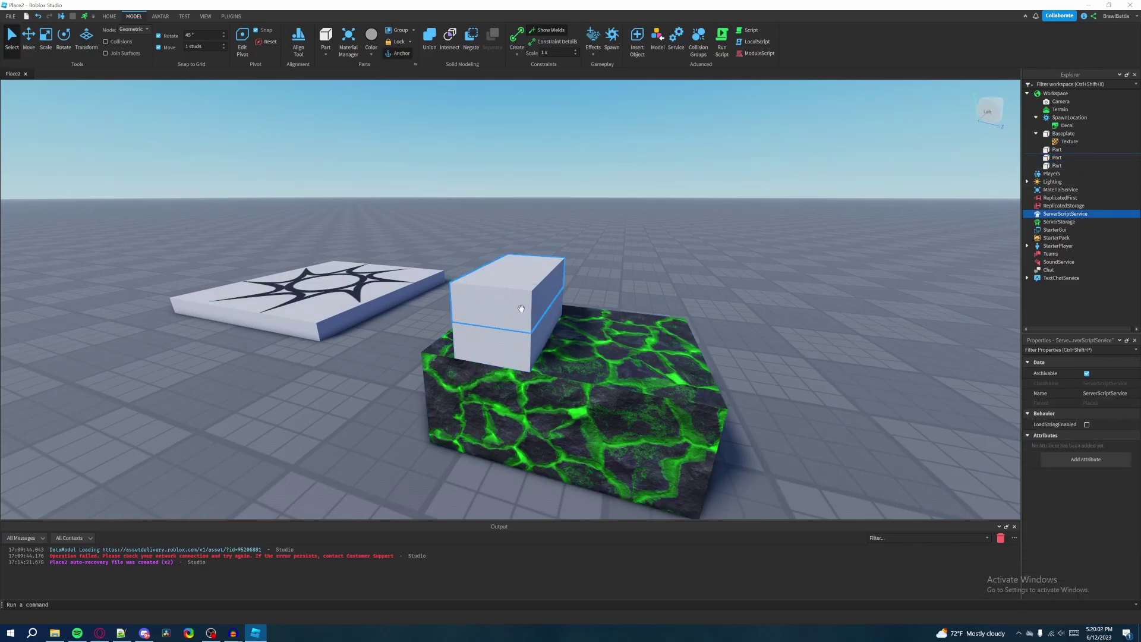
drag(521, 308, 826, 434)
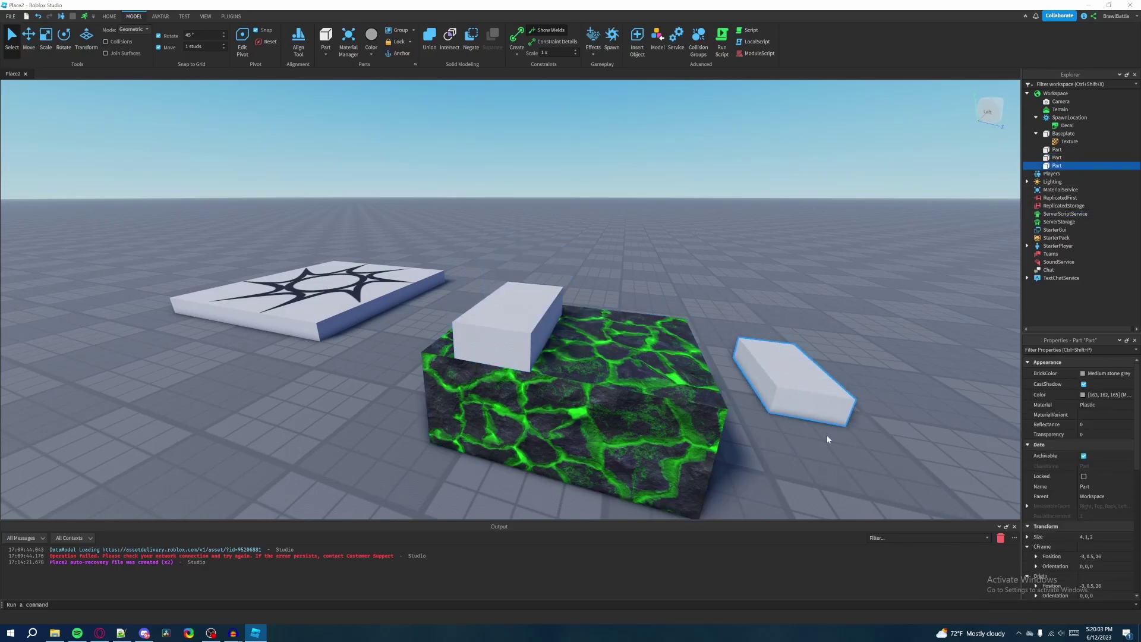
Show the Move, Scale and Rotate handles on the grey Part on the baseplate, and deselect it.
click(30, 51)
click(50, 50)
click(35, 52)
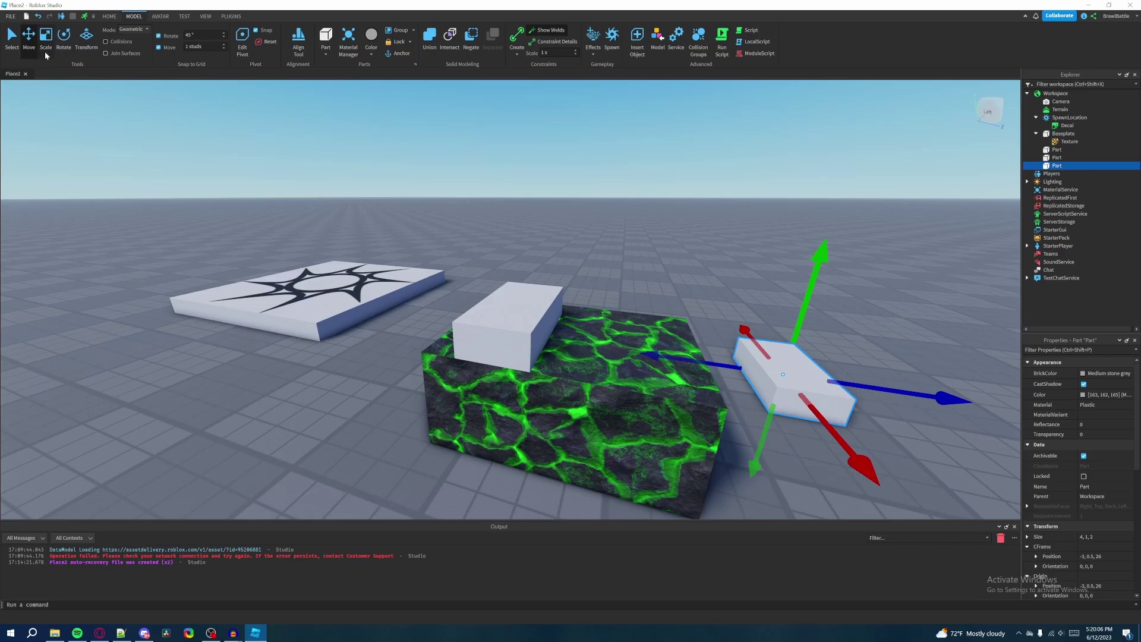
click(45, 52)
click(63, 44)
click(956, 468)
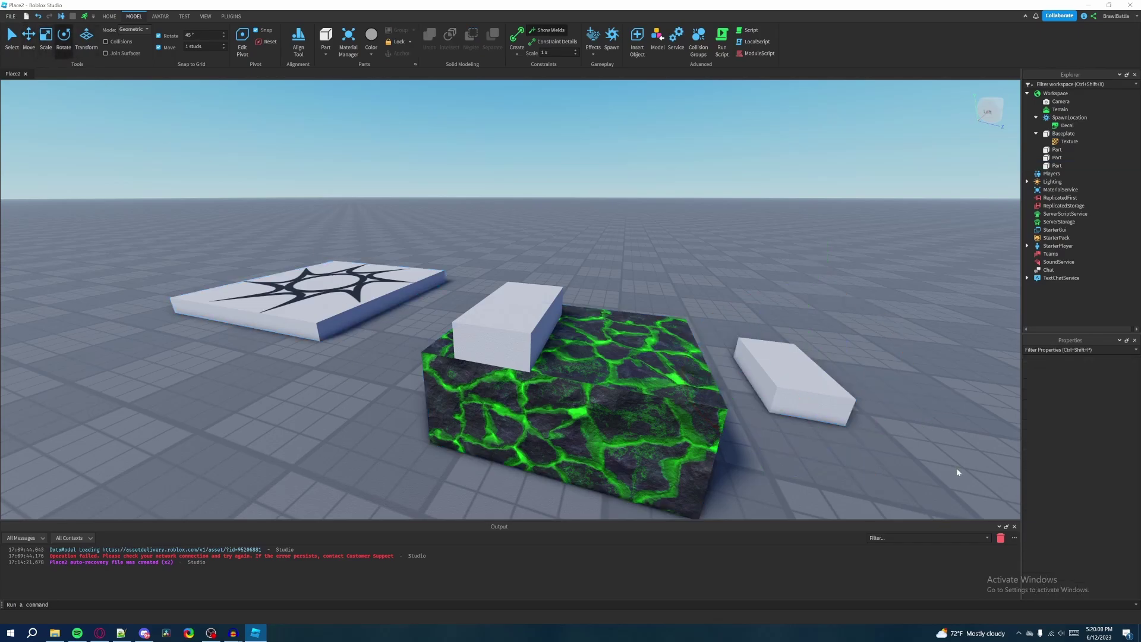
Highlight the grey Part on the baseplate from the Explorer, reparent the one on the block to Workspace, and clear the selection.
scroll(957, 468, down, 5)
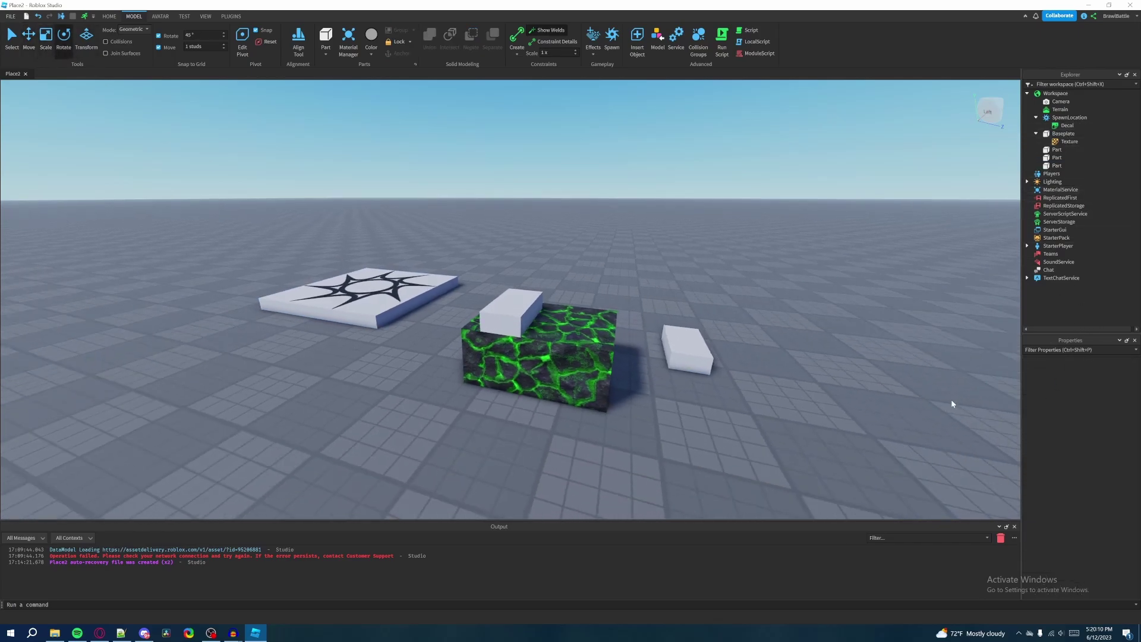
click(1055, 166)
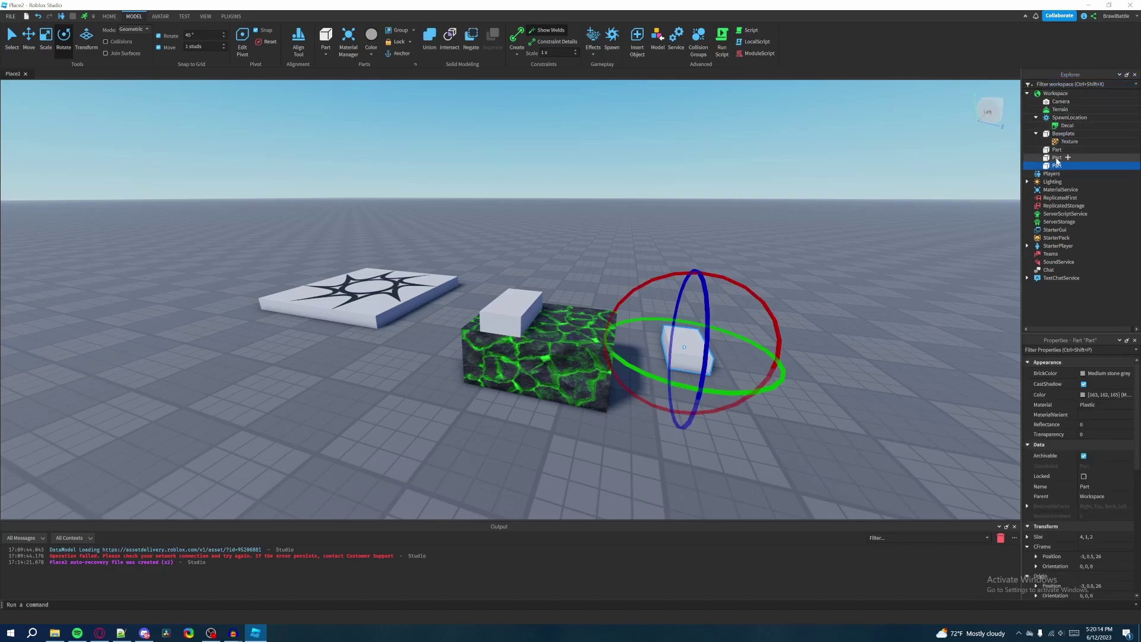
drag(1056, 159, 1063, 95)
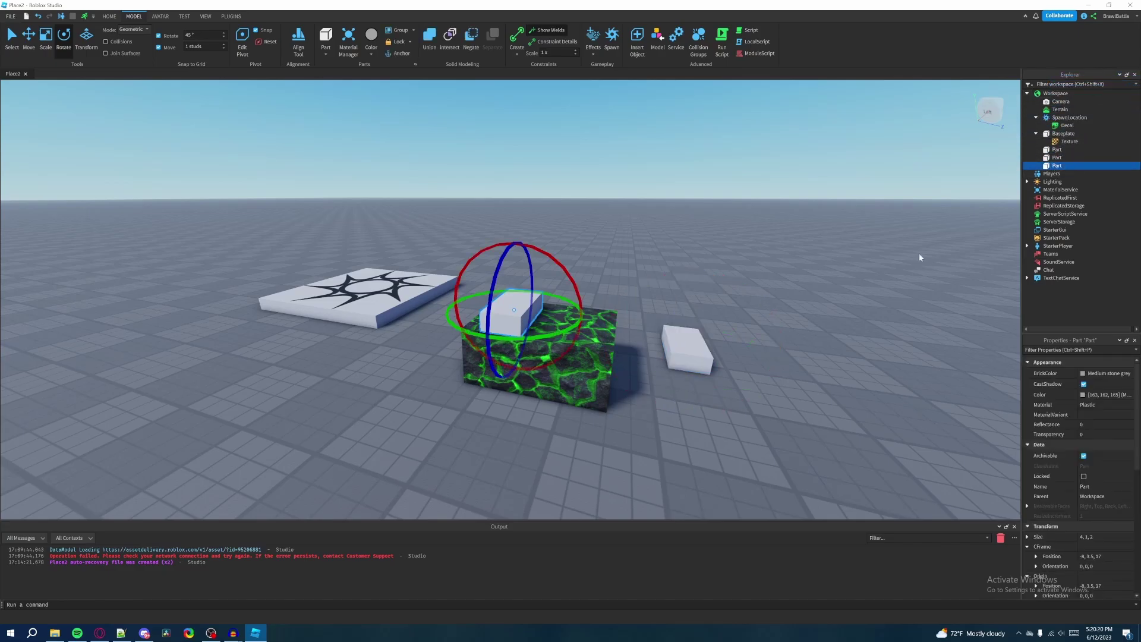
click(873, 339)
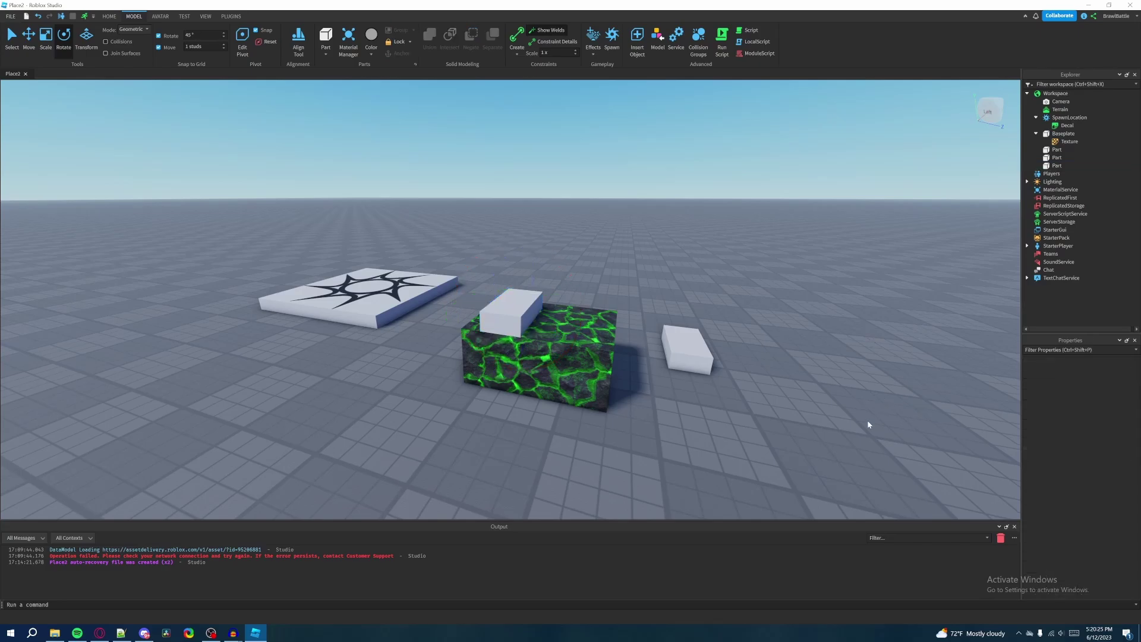